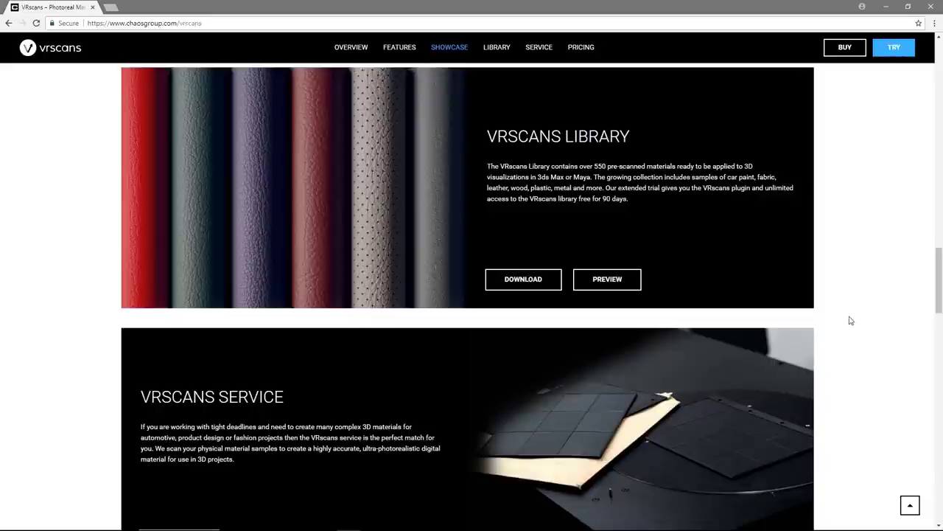
Go to the Chaos Group Downloads page and open its VRscans material listing.
scroll(841, 322, down, 7)
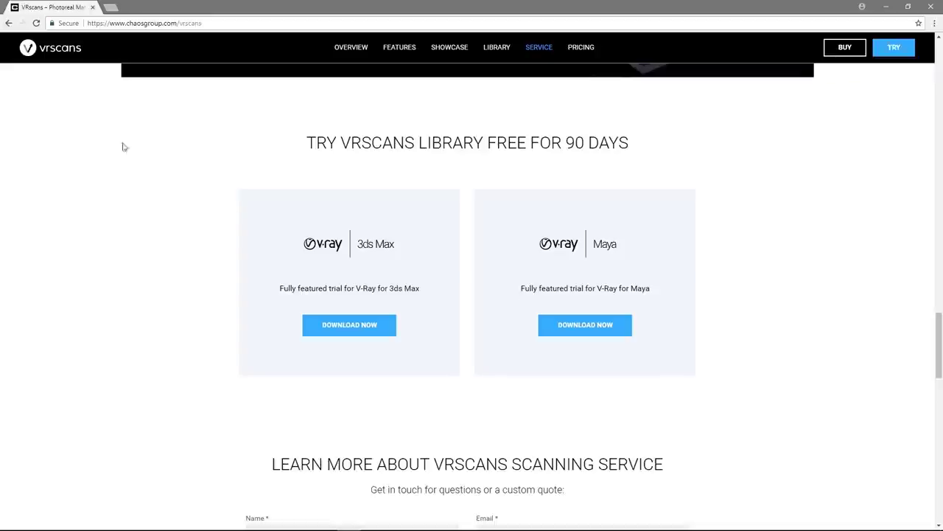
click(65, 51)
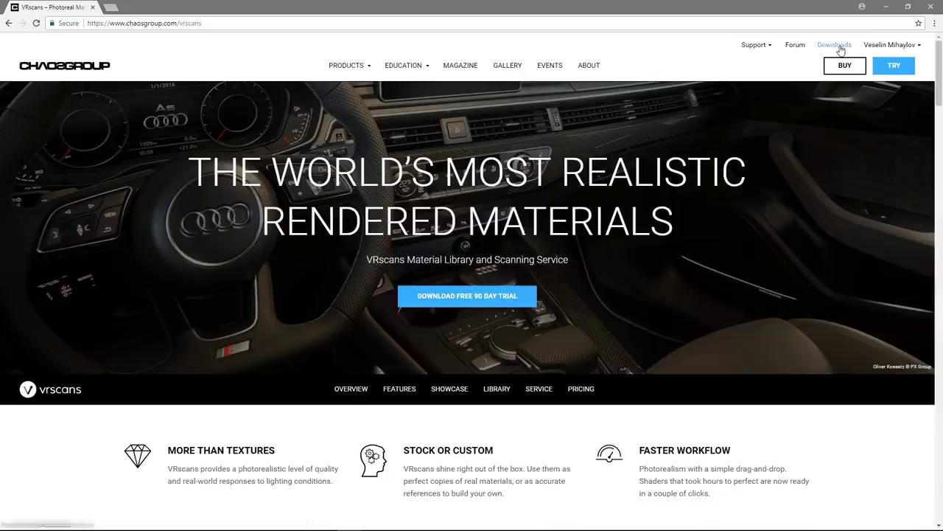
click(839, 49)
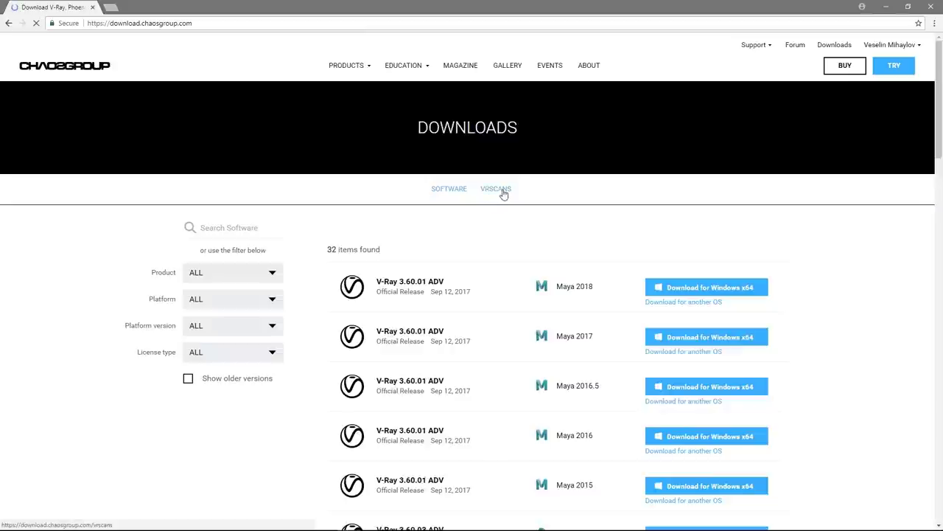
click(503, 194)
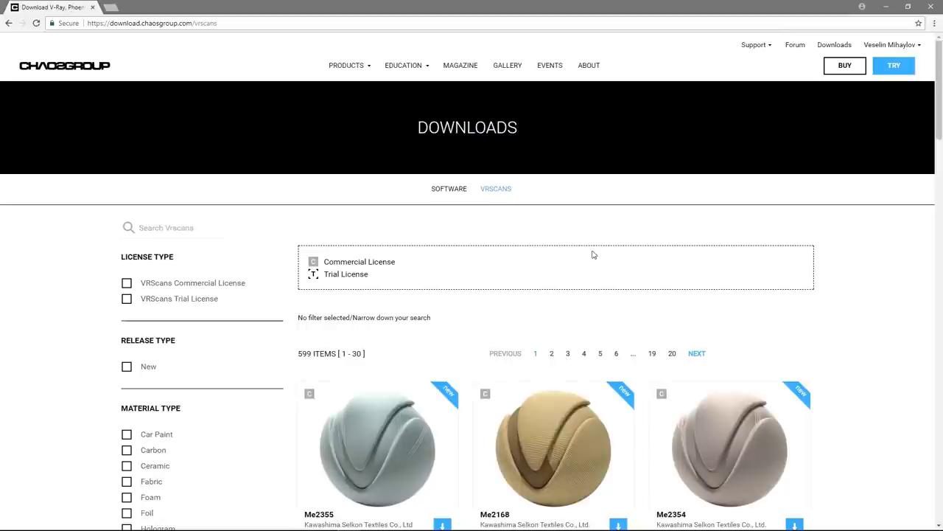
Browse the 599 VRscans and filter the listing to the 52 Car Paint materials.
scroll(594, 254, down, 3)
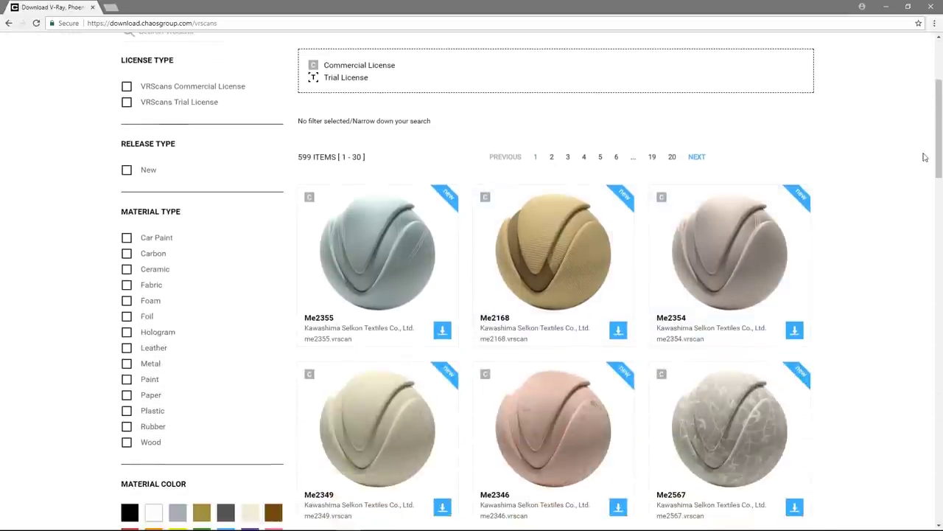
drag(939, 157, 913, 146)
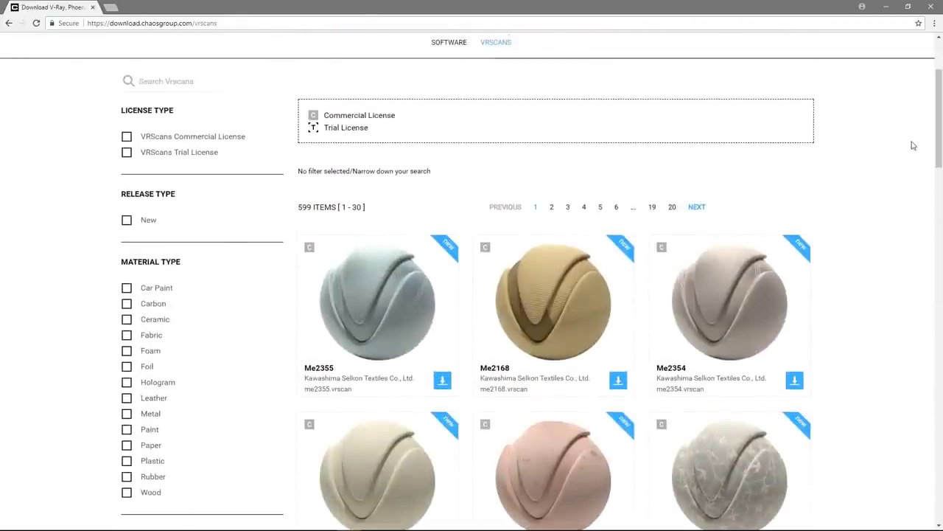
scroll(197, 321, down, 1)
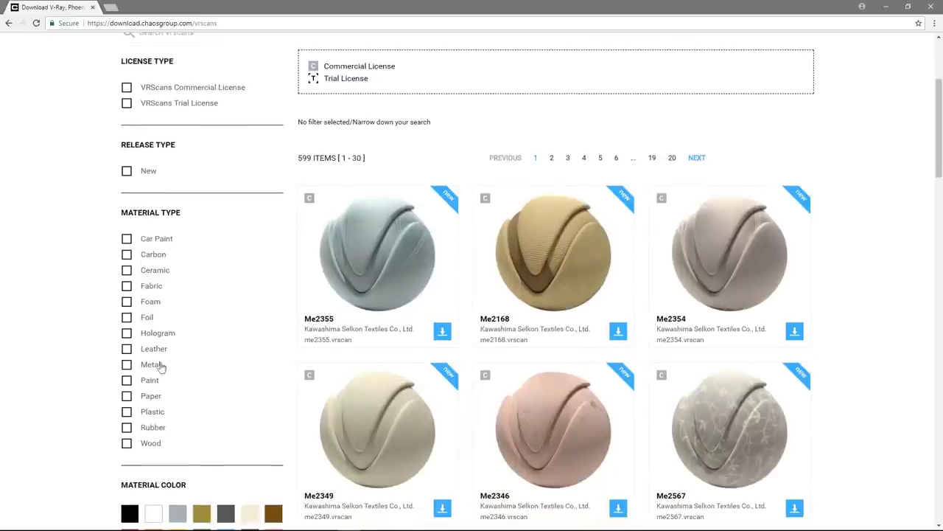
scroll(188, 413, down, 2)
scroll(218, 420, down, 3)
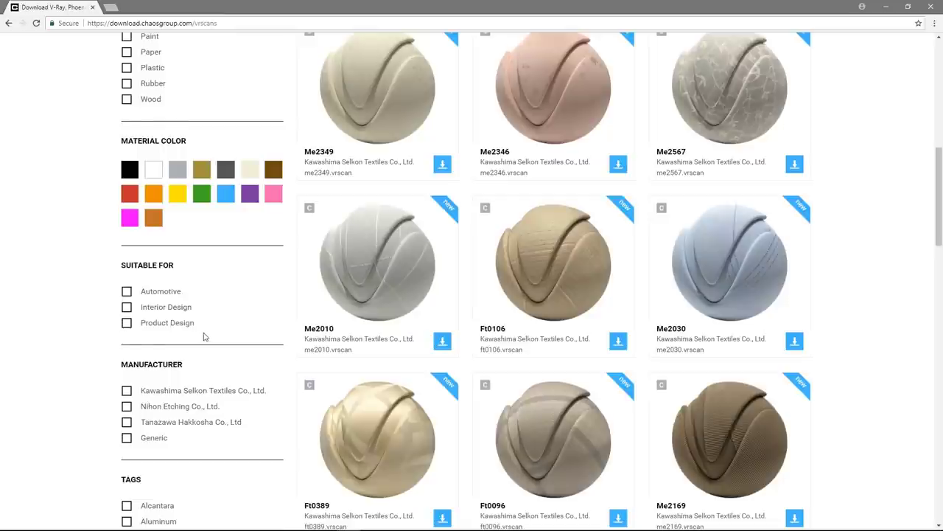
scroll(206, 331, up, 5)
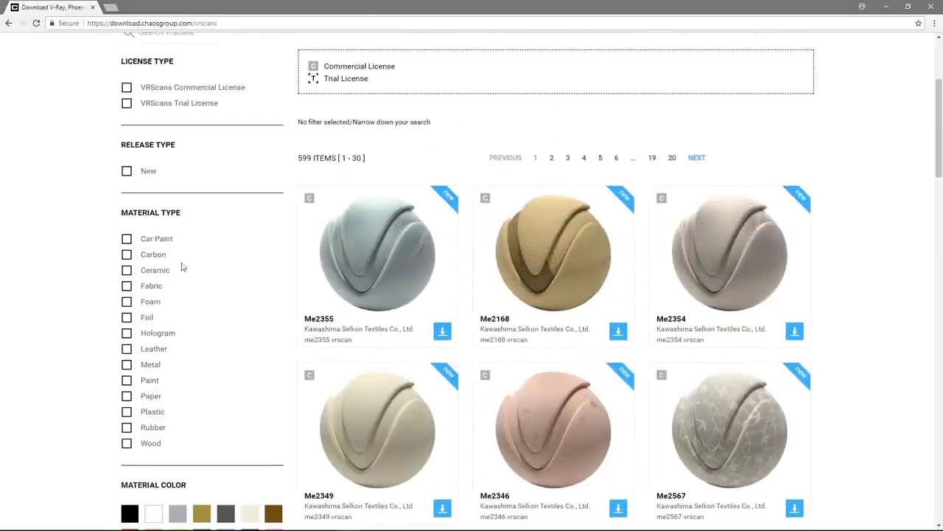
click(127, 239)
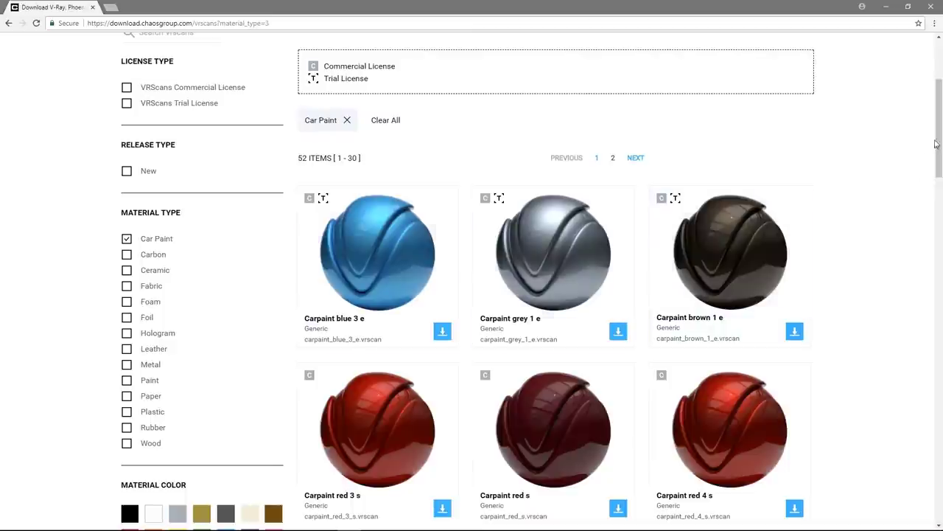
mouse_move(936, 144)
mouse_down()
mouse_move(912, 427)
mouse_move(896, 284)
mouse_up()
Preview the Carpaint red 1 s scan enlarged and download it as carpaint_red_1_s.zip.
click(732, 263)
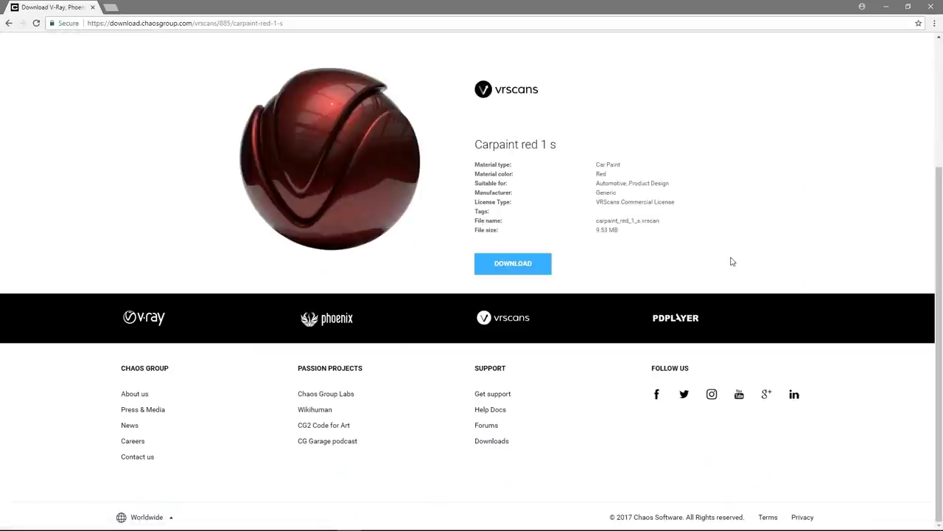
click(322, 181)
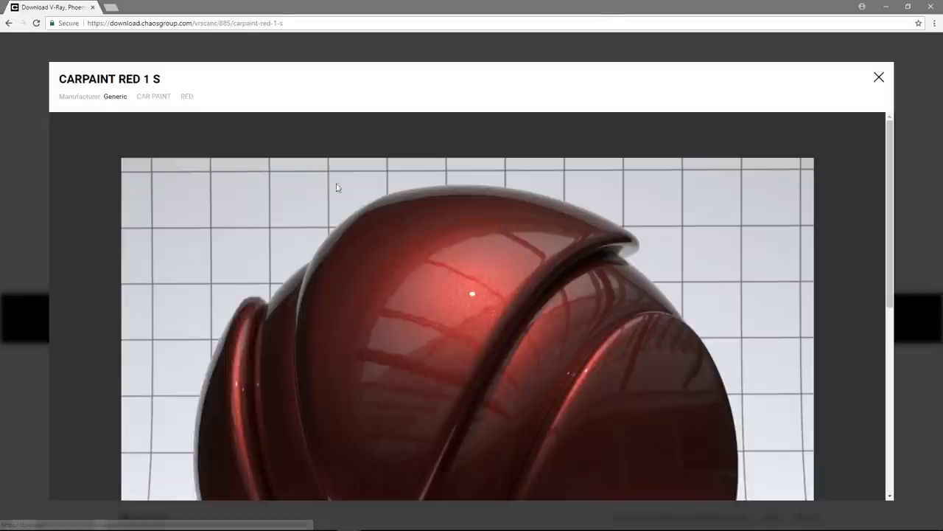
drag(891, 246, 883, 268)
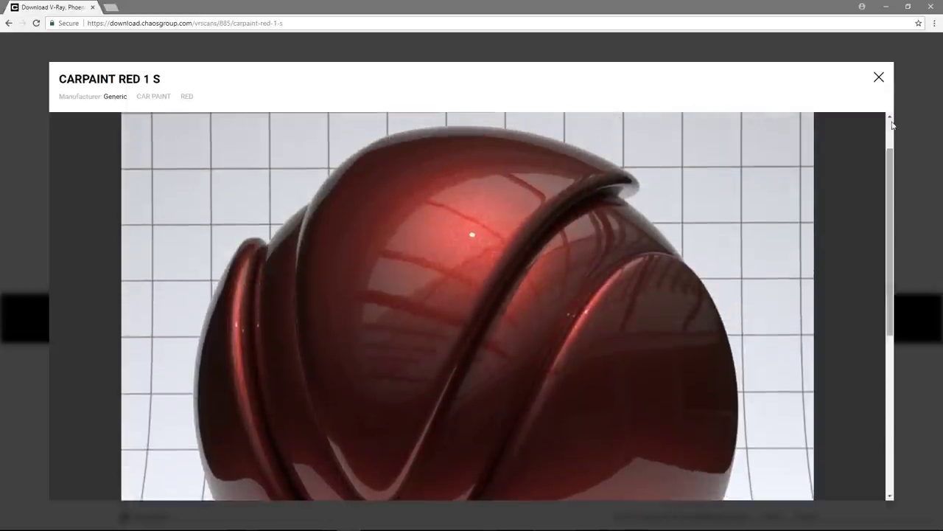
click(878, 78)
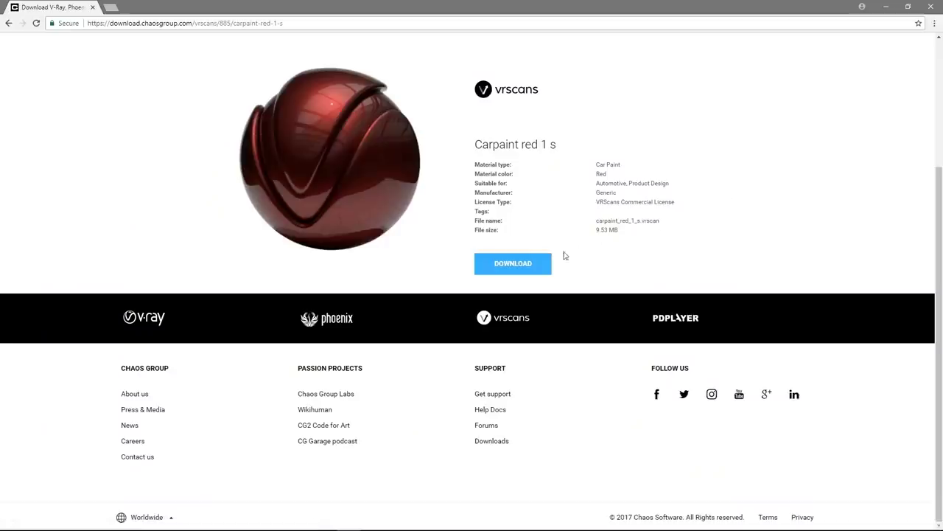
click(530, 266)
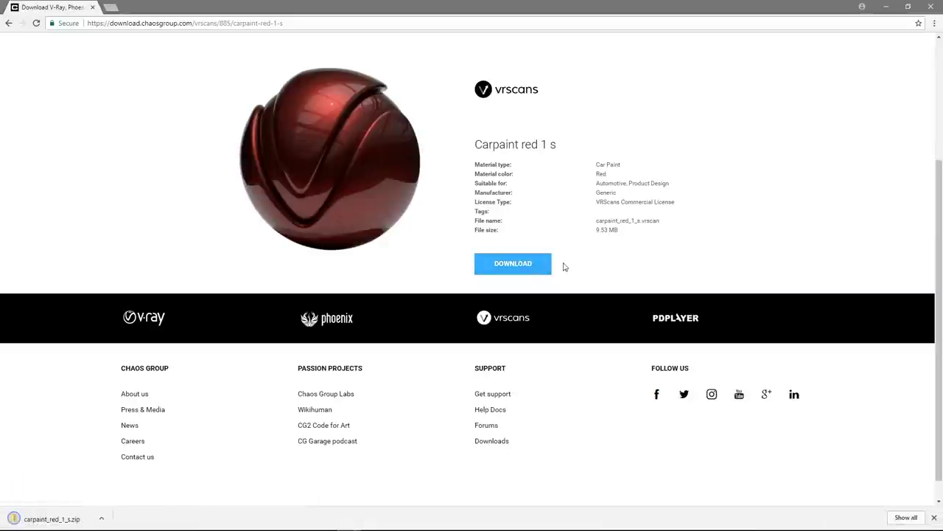
scroll(590, 272, up, 2)
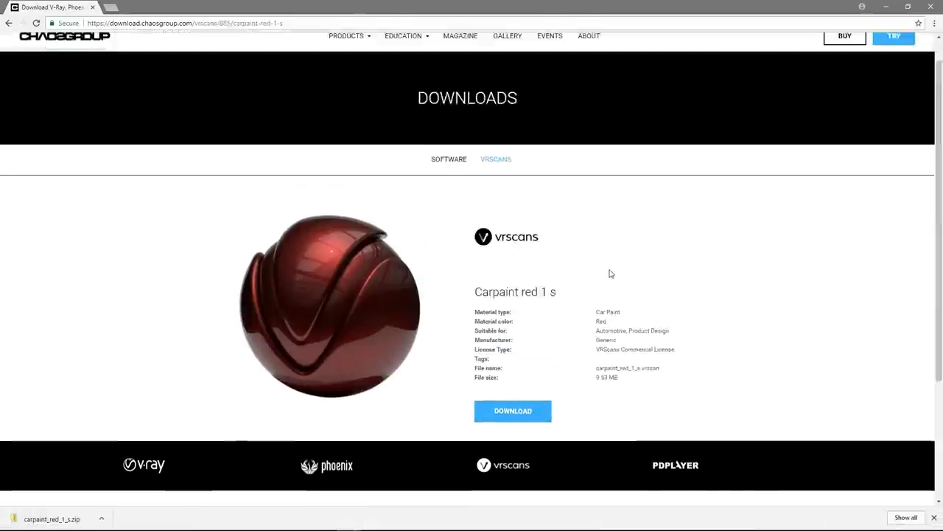
Replace the Car Paint filter with Leather and move to the next page of results.
click(8, 23)
scroll(221, 229, up, 3)
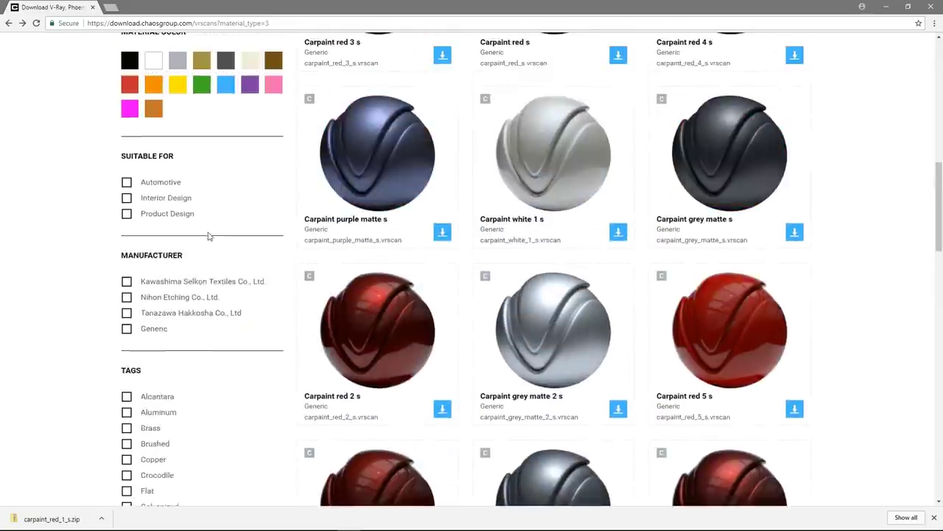
scroll(207, 233, up, 6)
click(127, 276)
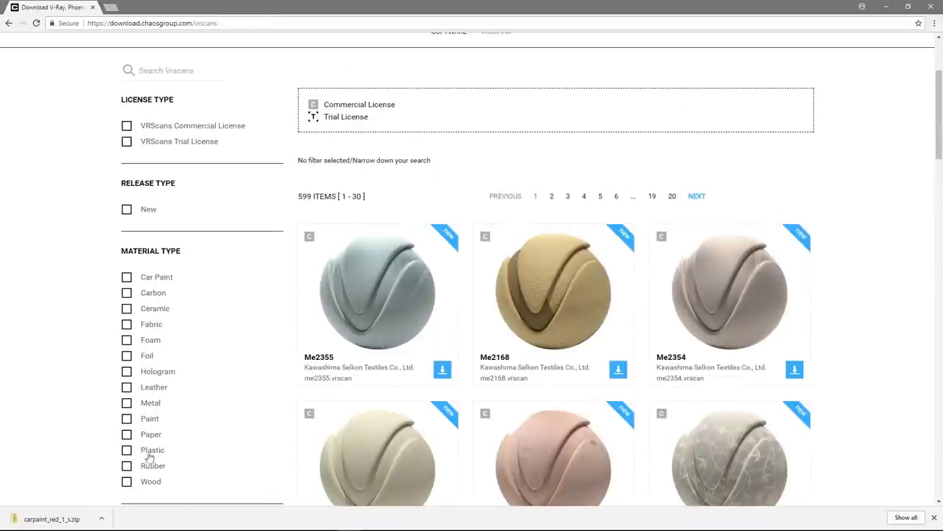
click(127, 387)
drag(939, 121, 923, 422)
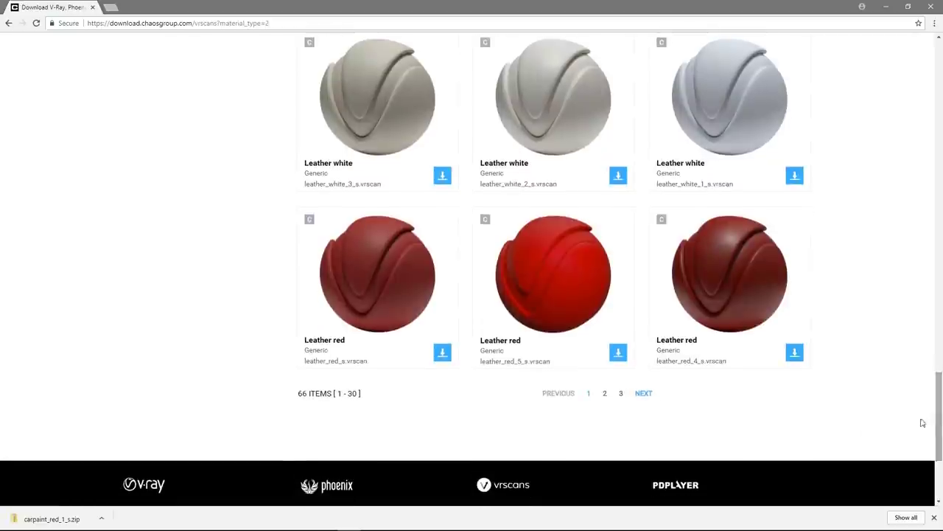
click(644, 394)
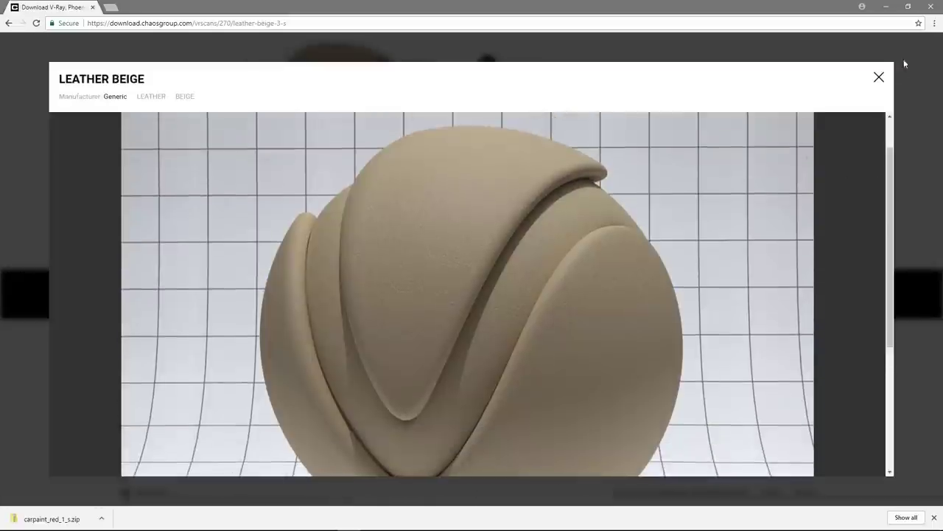
Download the Leather beige scan and return to the leather results.
click(878, 77)
click(545, 239)
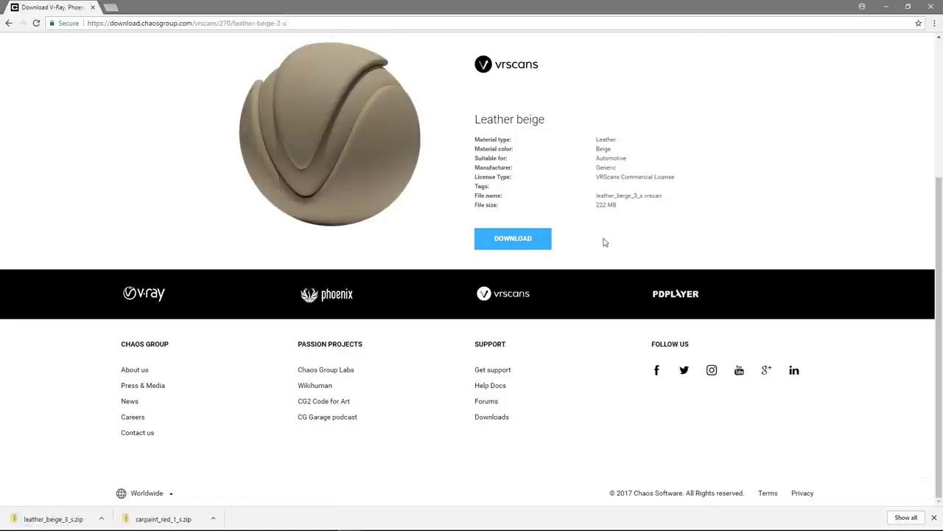
click(9, 23)
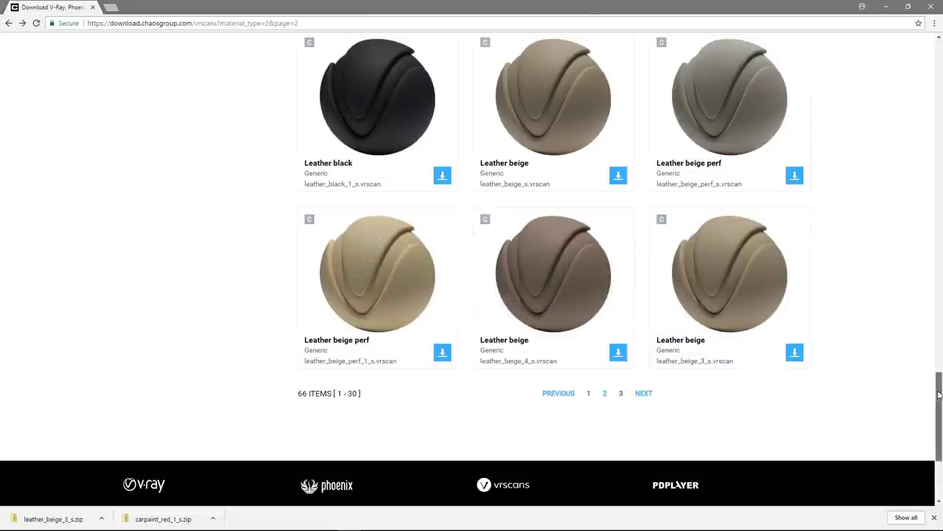
drag(938, 386, 900, 134)
scroll(893, 155, up, 2)
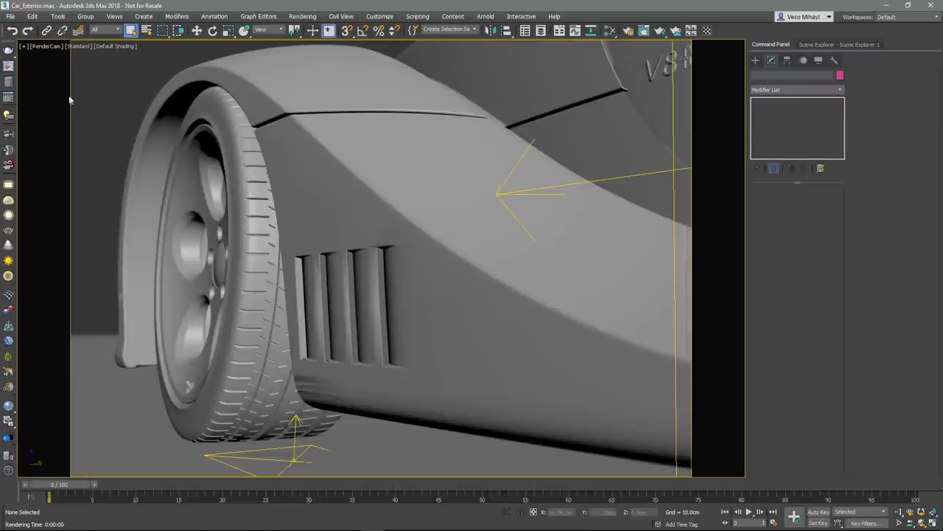
Render the car close-up, then add a VRayScannedMtl node, Material #12, in the Slate editor.
click(8, 67)
click(645, 37)
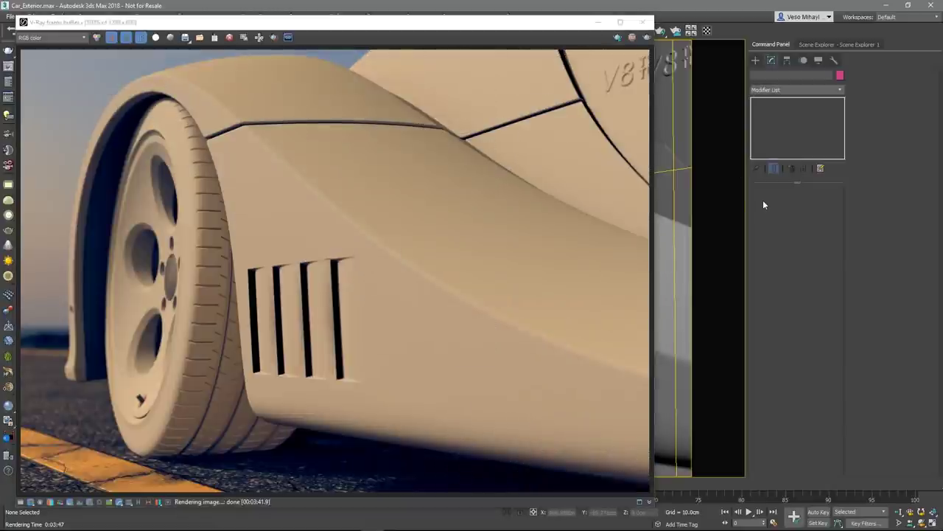
key(m)
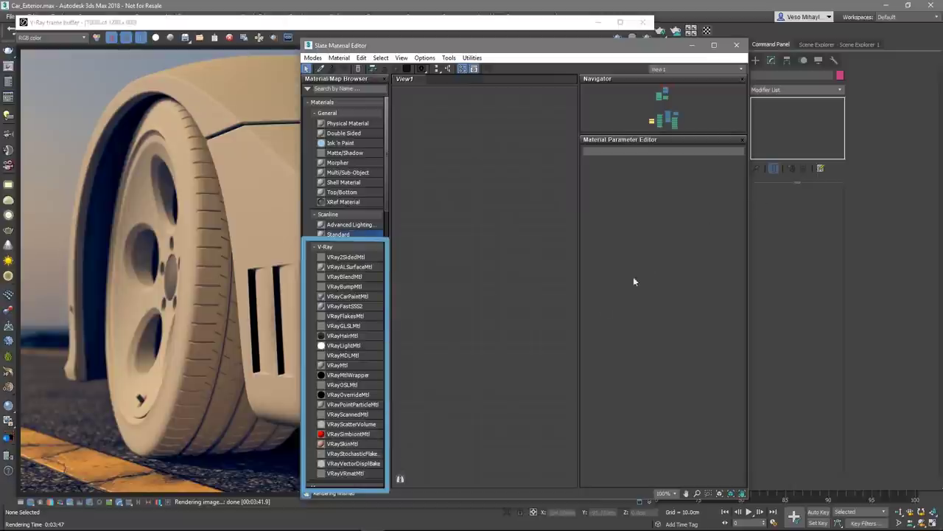
click(348, 414)
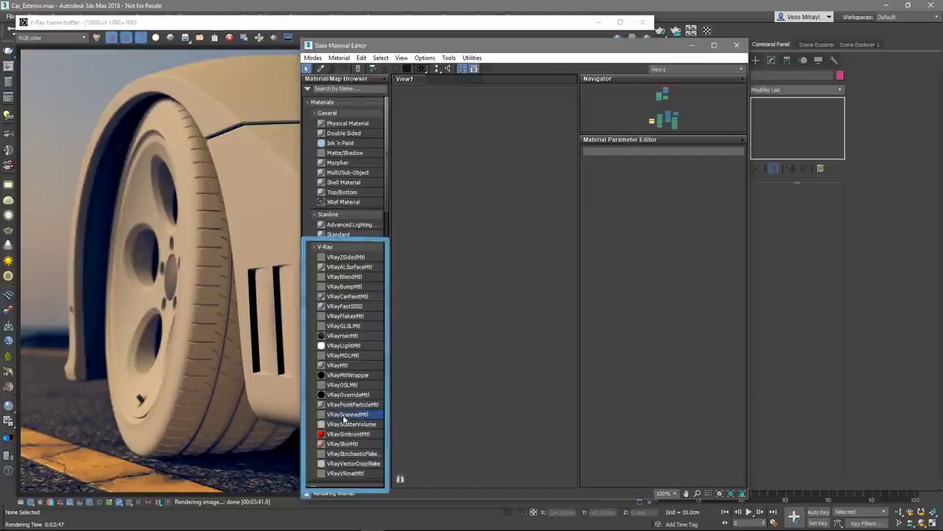
click(446, 441)
double_click(448, 436)
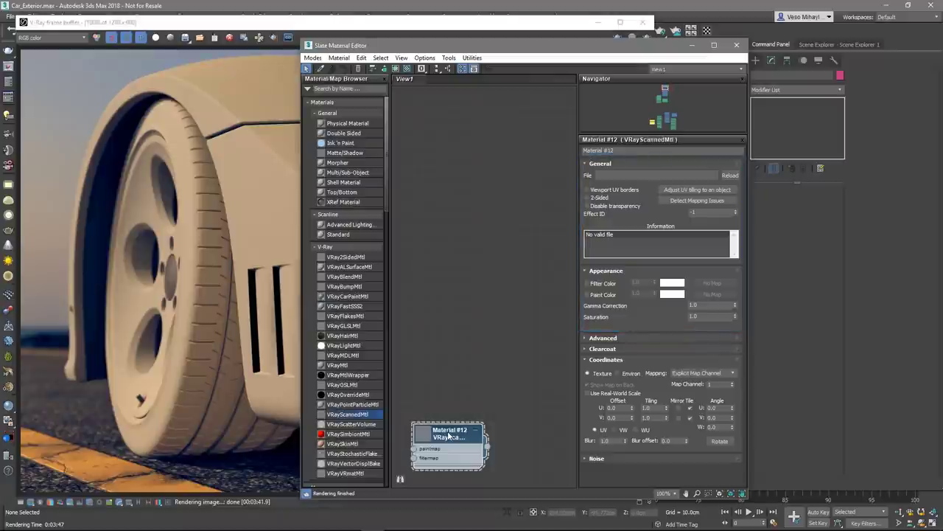
Load the Carpaint_Red_1_S.vrscan file into Material #12.
click(643, 174)
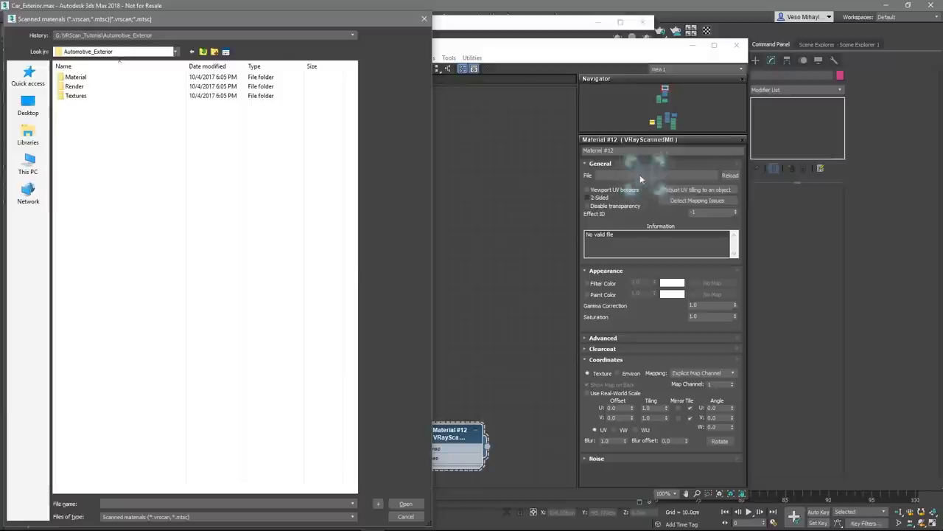
click(93, 77)
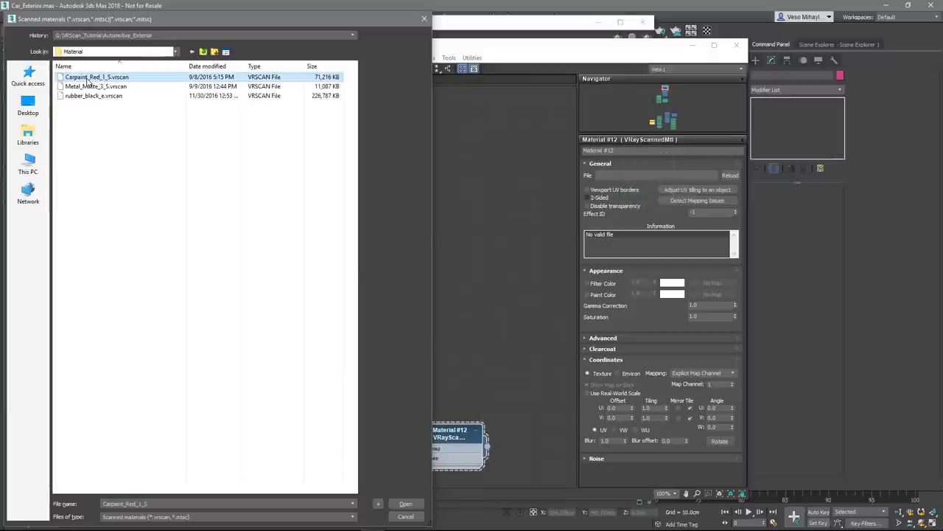
click(405, 503)
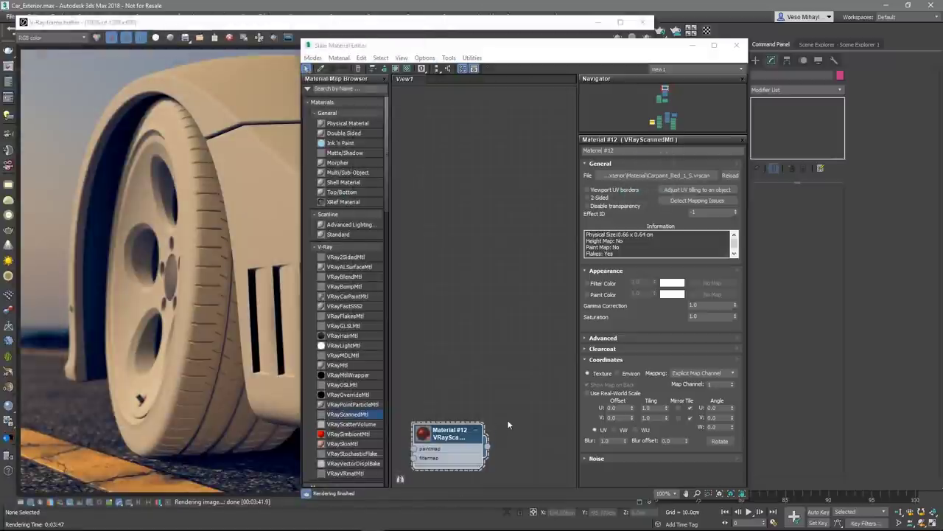
Fit the material's UV tiling to the tire, giving 152.8 by 157.665.
click(695, 190)
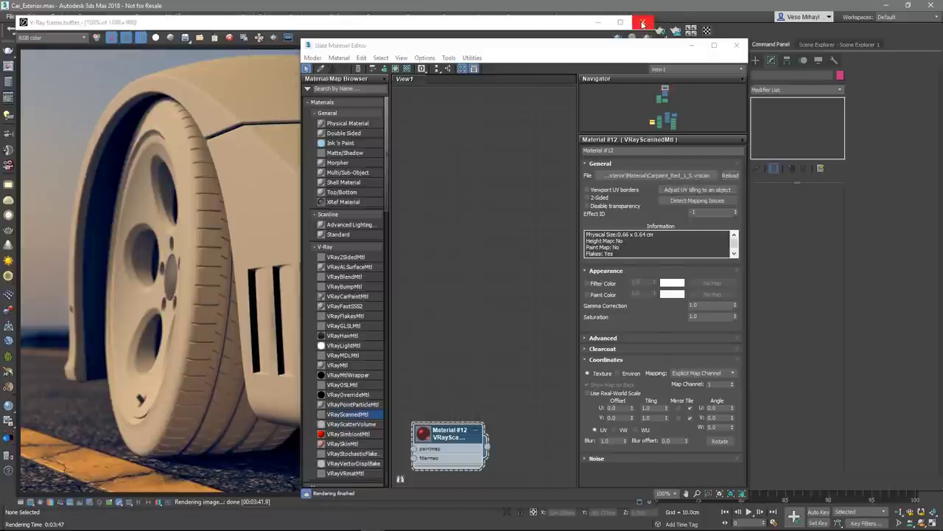
click(643, 21)
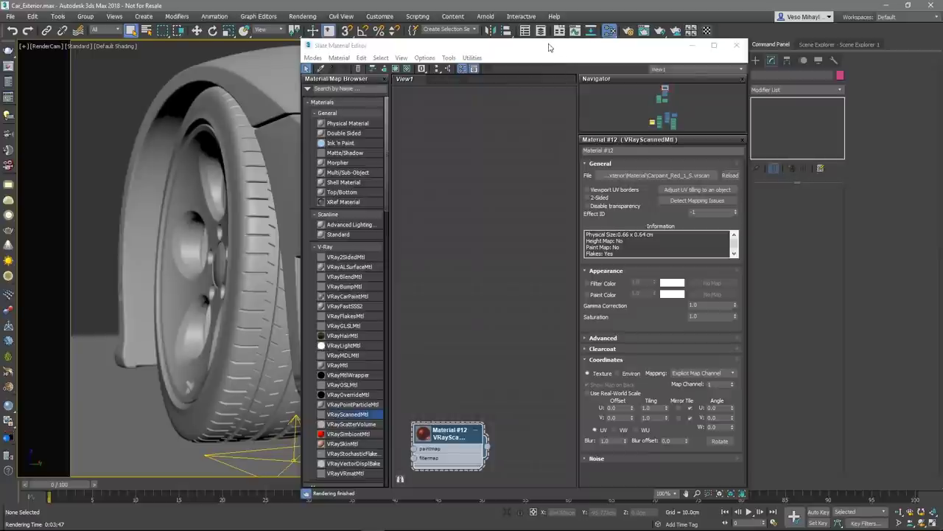
click(685, 191)
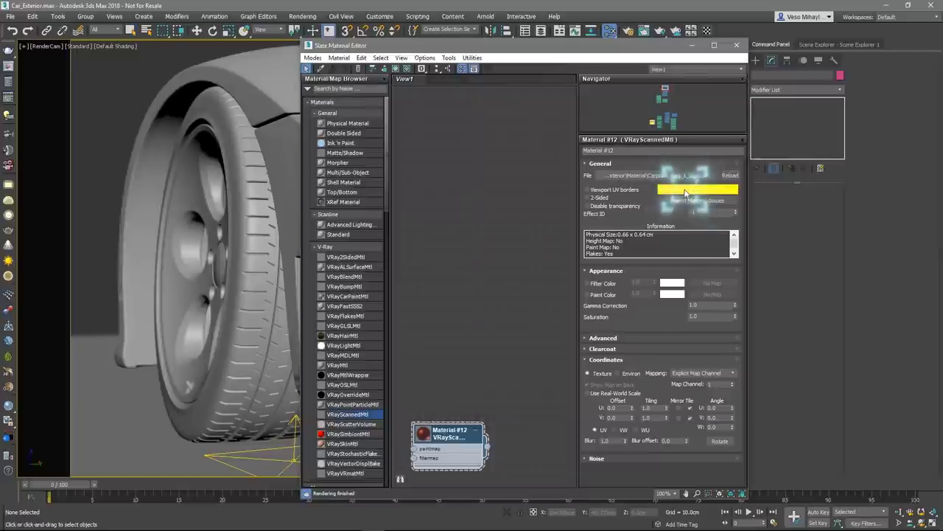
click(287, 195)
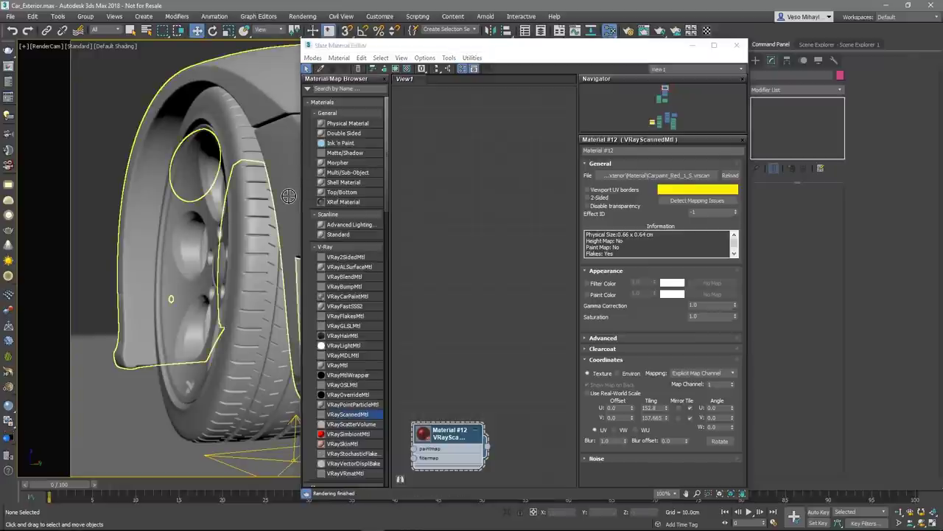
click(685, 190)
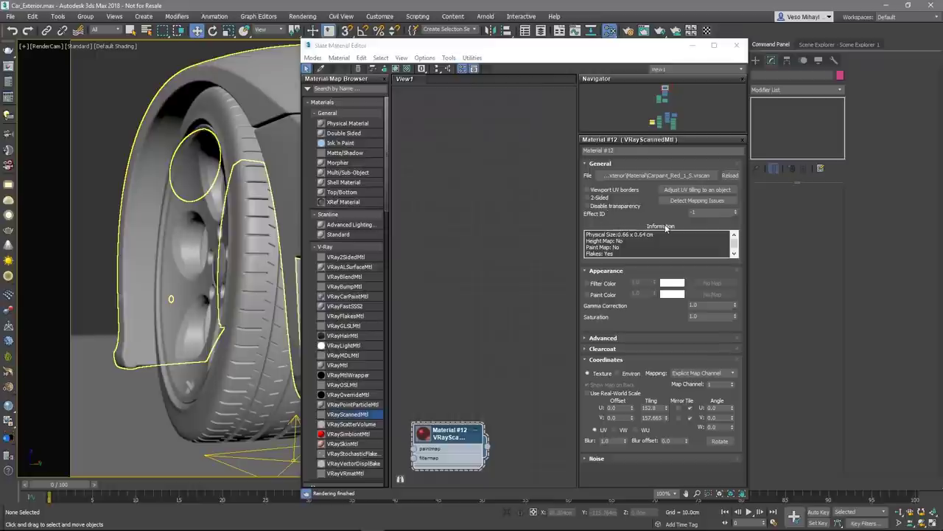
click(736, 254)
click(736, 253)
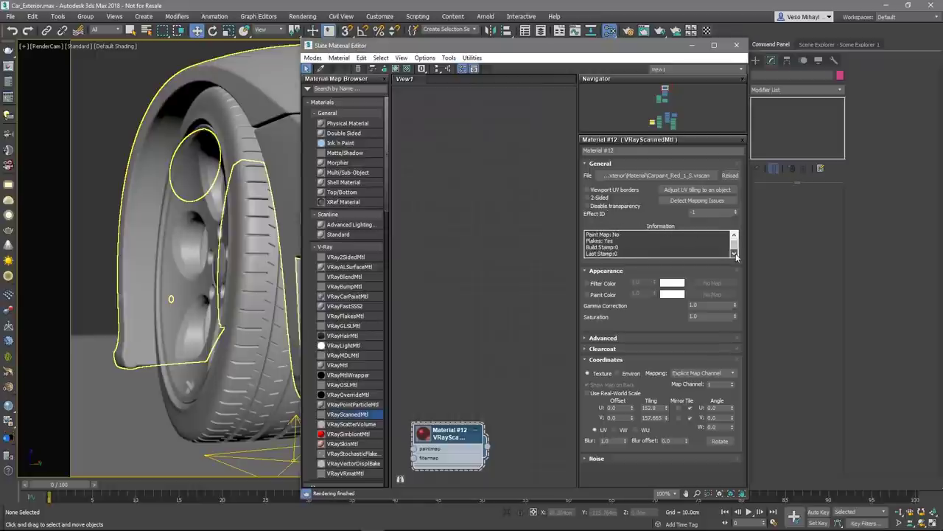
click(735, 254)
click(735, 238)
click(735, 238)
click(734, 238)
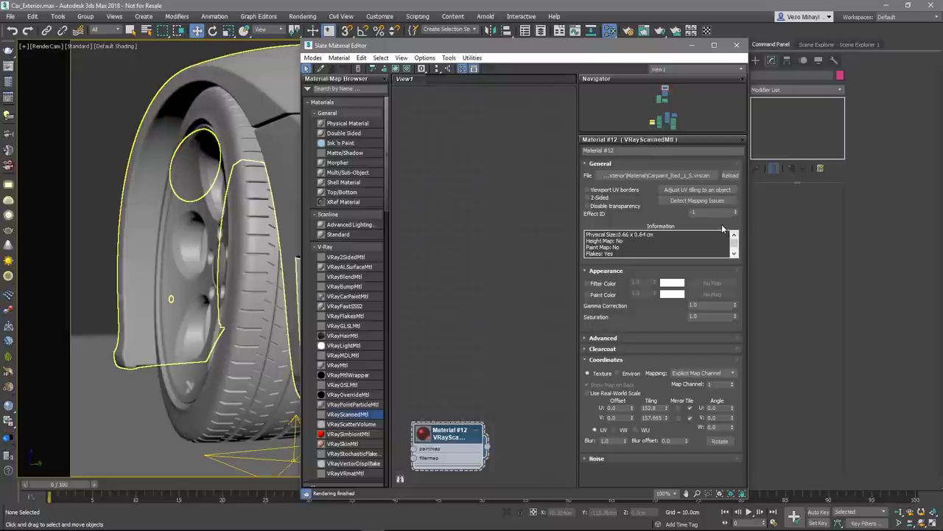
Assign the red scanned car paint to CarBody and render it in the V-Ray frame buffer.
click(287, 141)
right_click(431, 427)
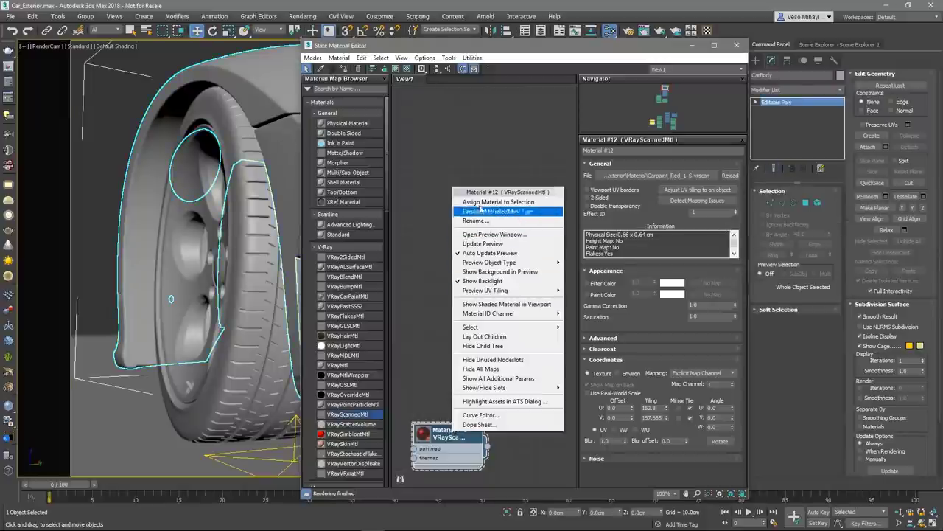
click(479, 208)
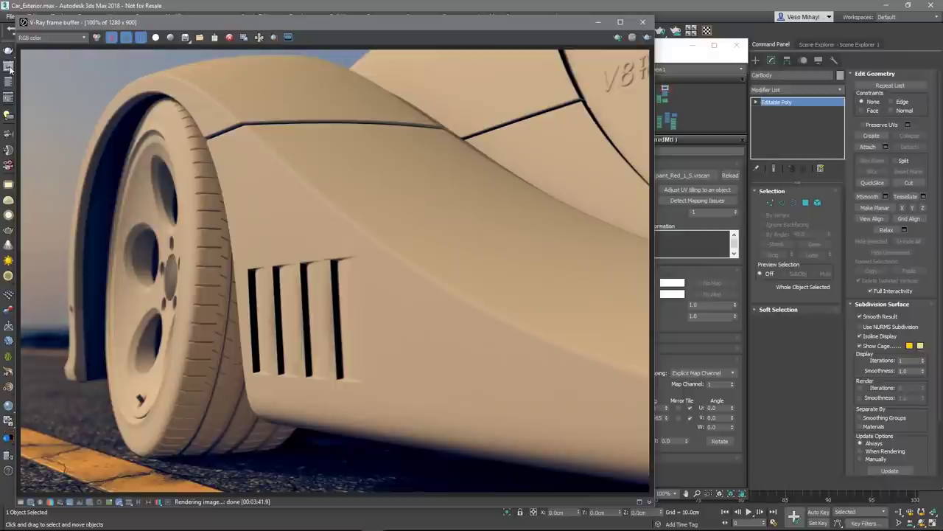
click(646, 38)
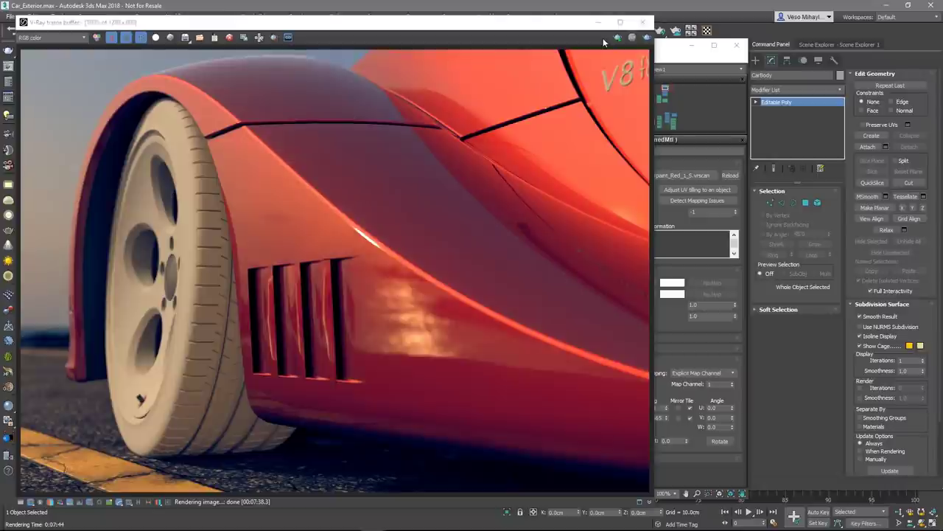
click(666, 62)
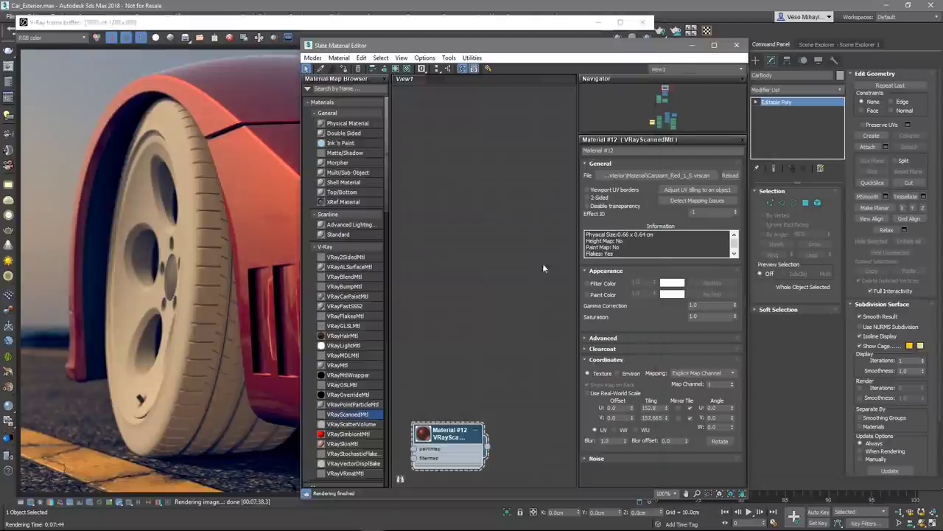
Expand Clearcoat, toggle Enable off and back on, and check the 1.6 IOR.
click(603, 349)
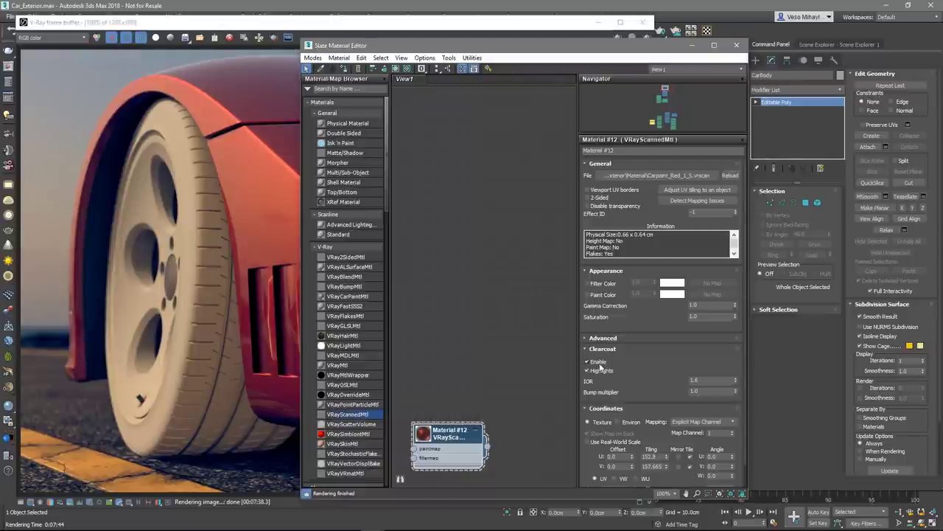
click(599, 362)
click(601, 364)
click(710, 381)
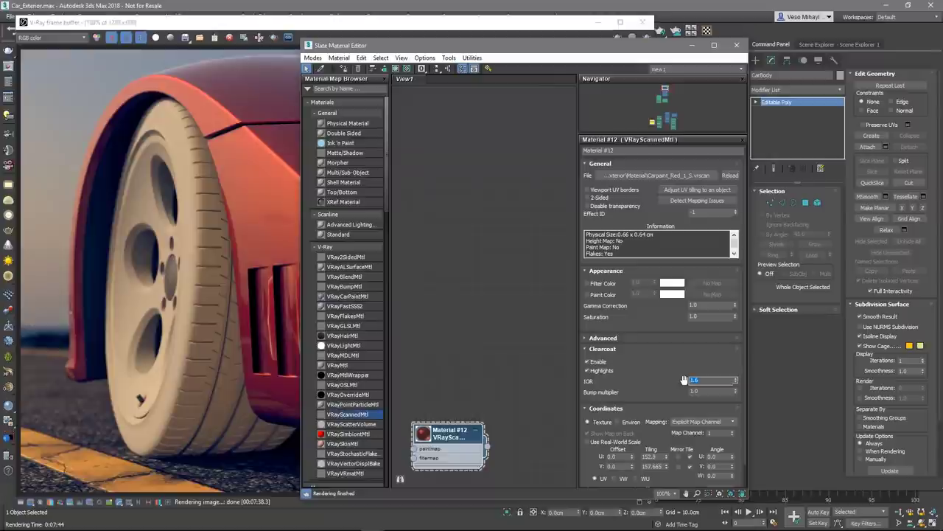
key(Tab)
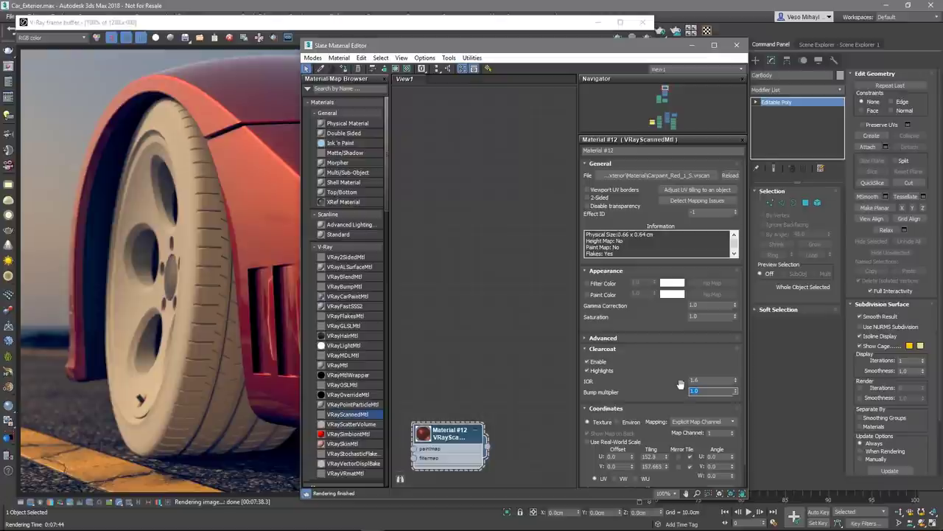
Region-render the side vents with bump multiplier 0.1 and compare against a changed bump value.
click(680, 384)
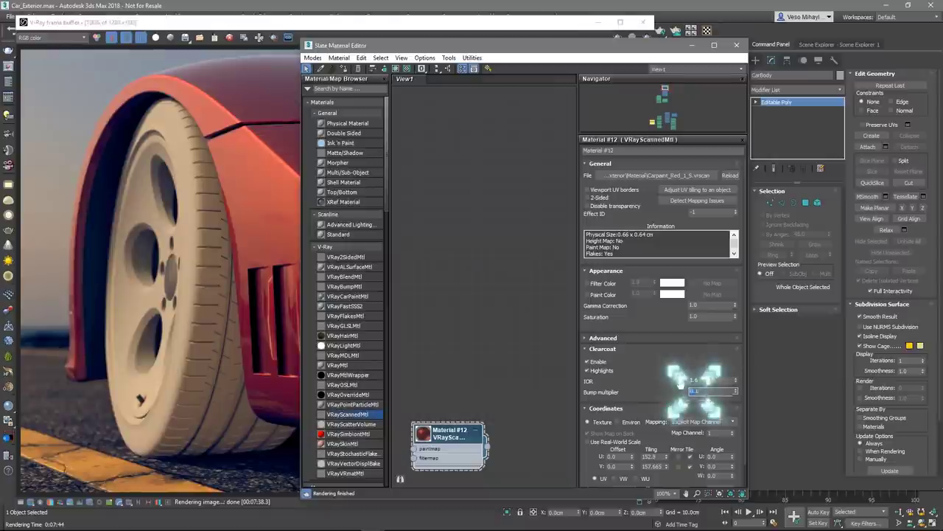
click(273, 38)
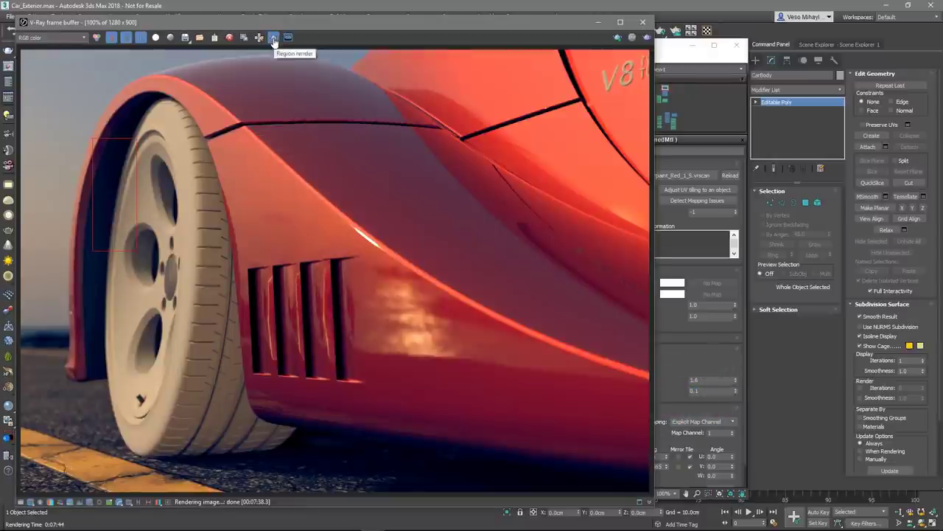
drag(345, 309, 420, 383)
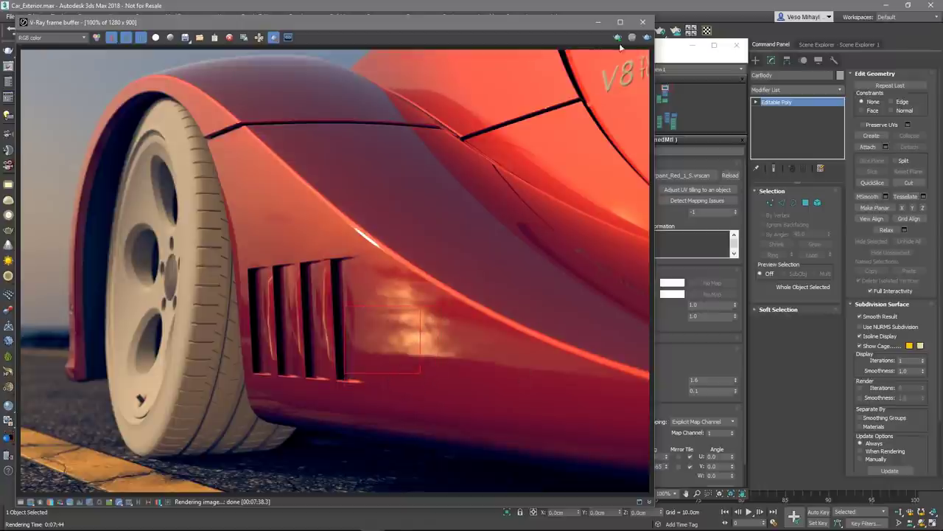
click(647, 38)
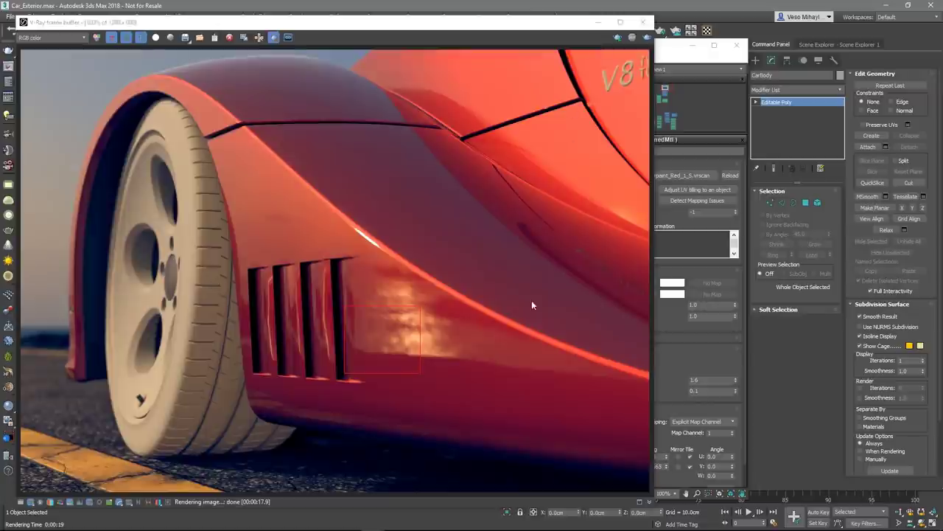
click(696, 391)
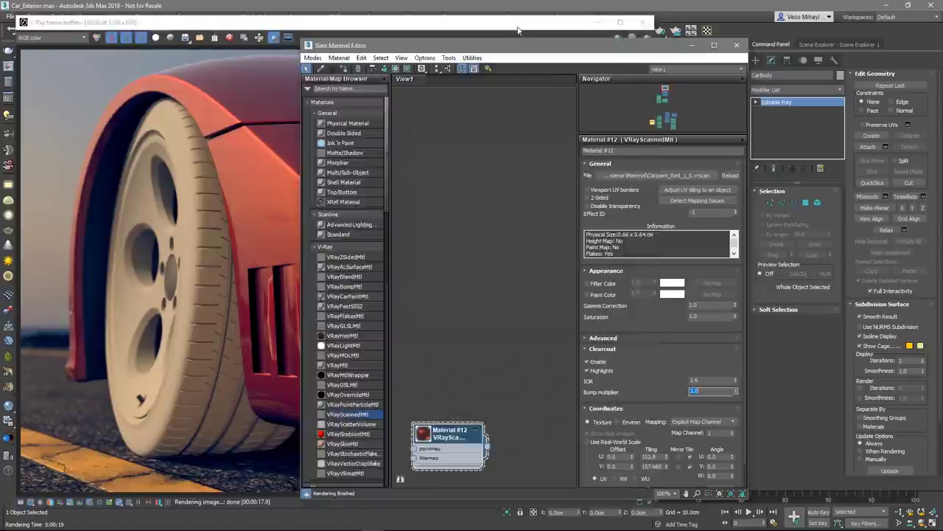
click(589, 32)
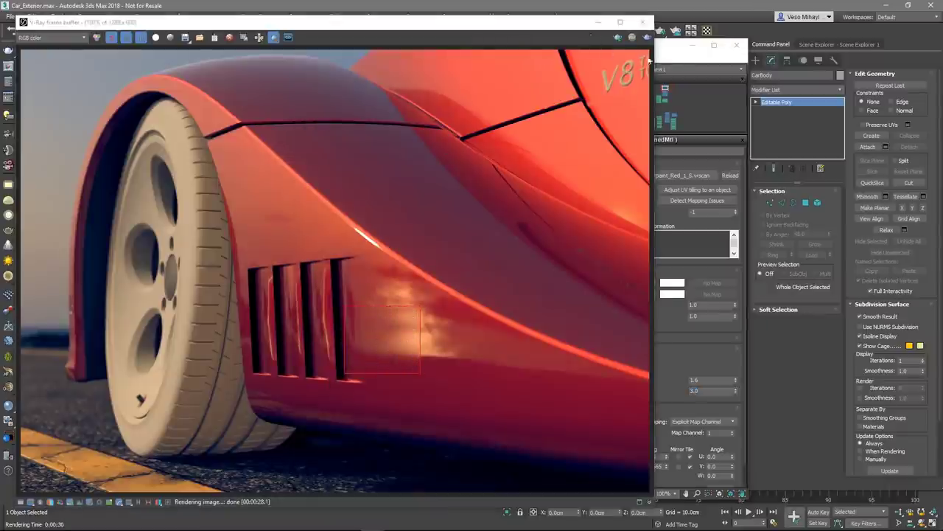
Disable the clearcoat and re-render the vent region without it.
click(666, 380)
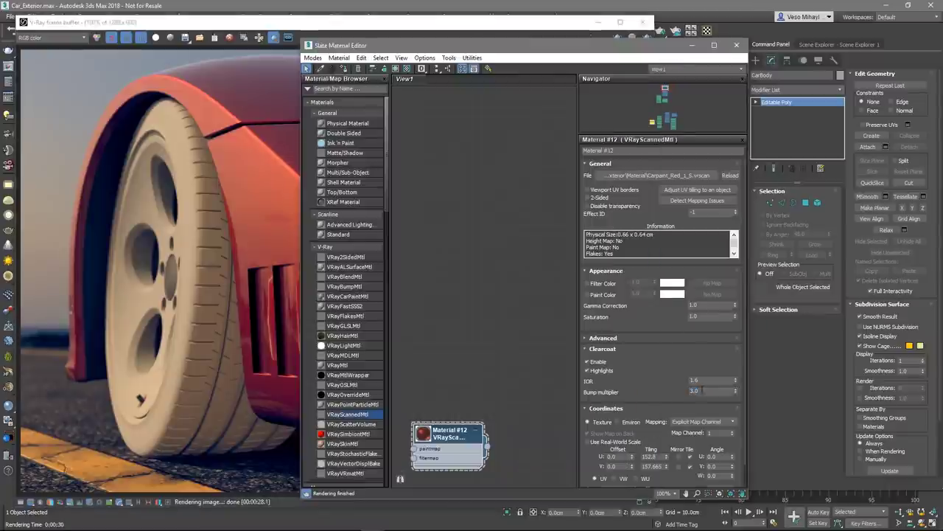
click(587, 361)
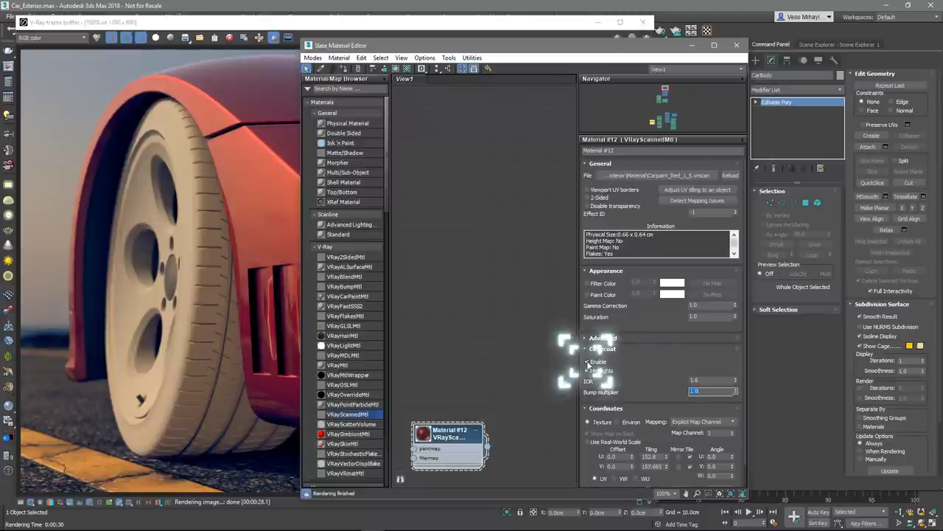
click(357, 27)
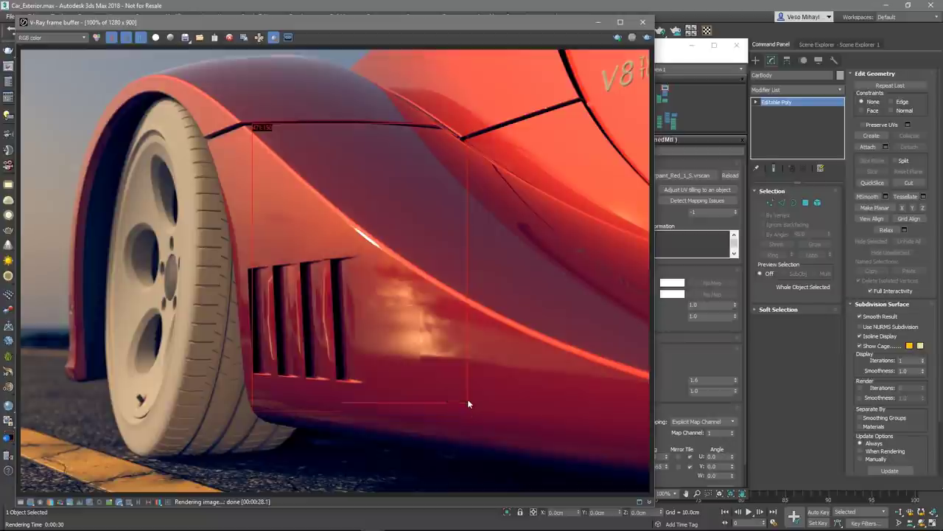
click(647, 37)
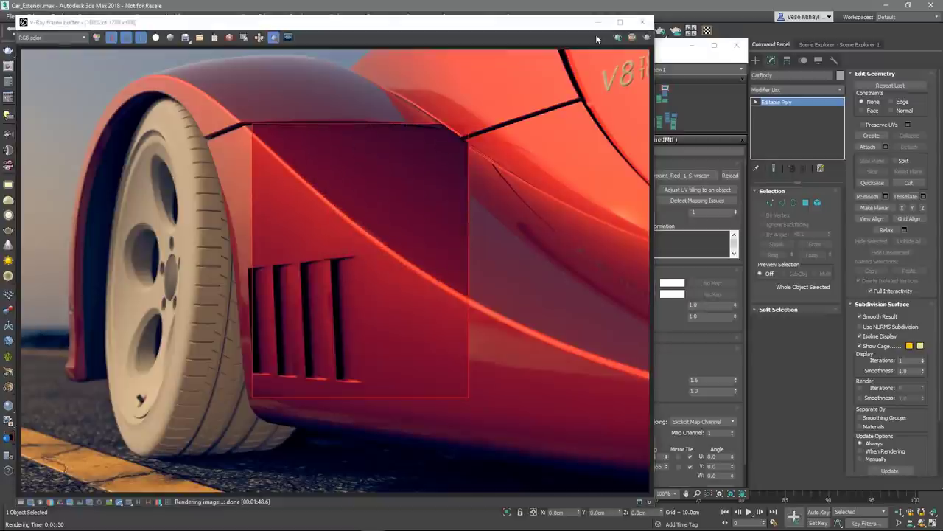
click(643, 22)
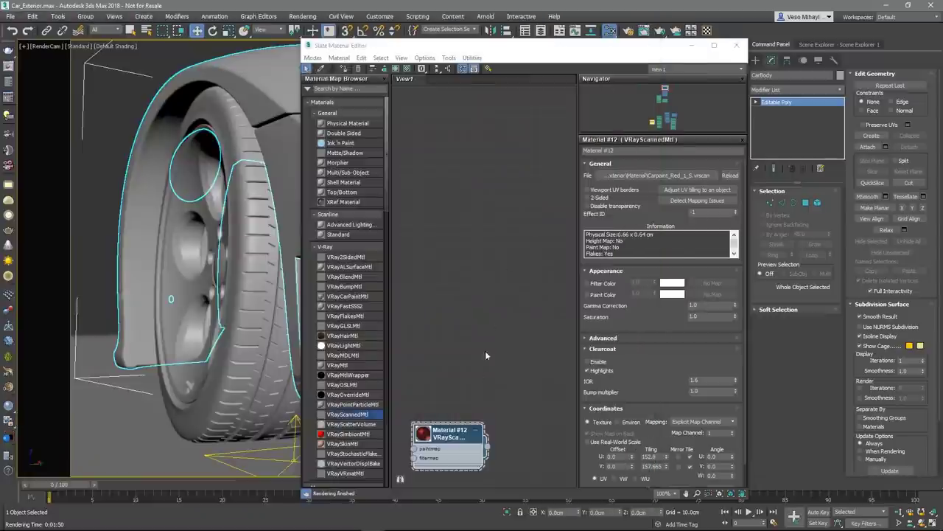
Assign the scanned Rubber material to the tire and the Metal material to the rim.
middle_drag(484, 351, 480, 231)
double_click(448, 365)
double_click(442, 411)
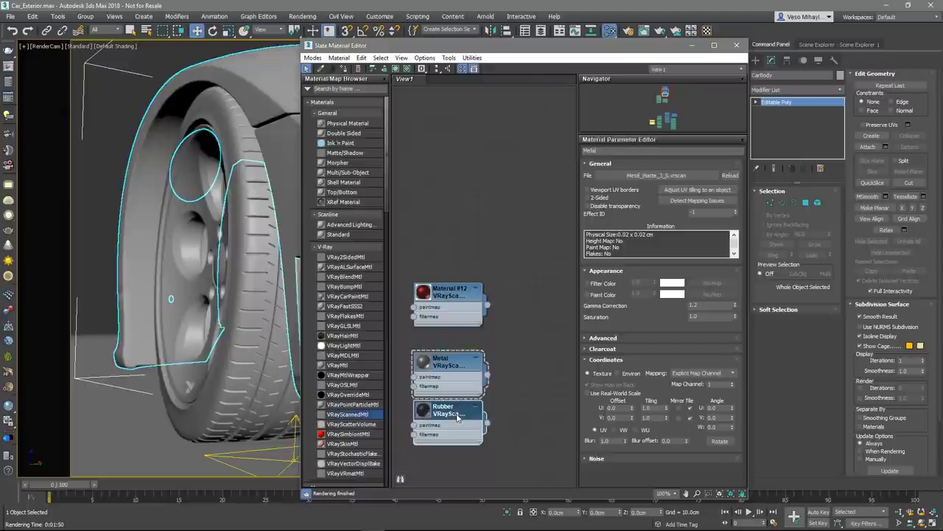
click(258, 351)
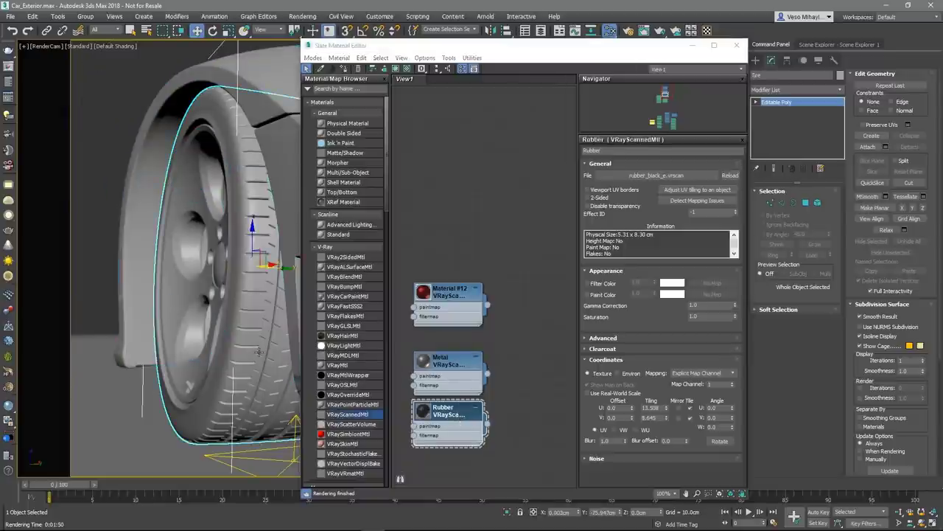
right_click(431, 416)
click(487, 184)
double_click(442, 364)
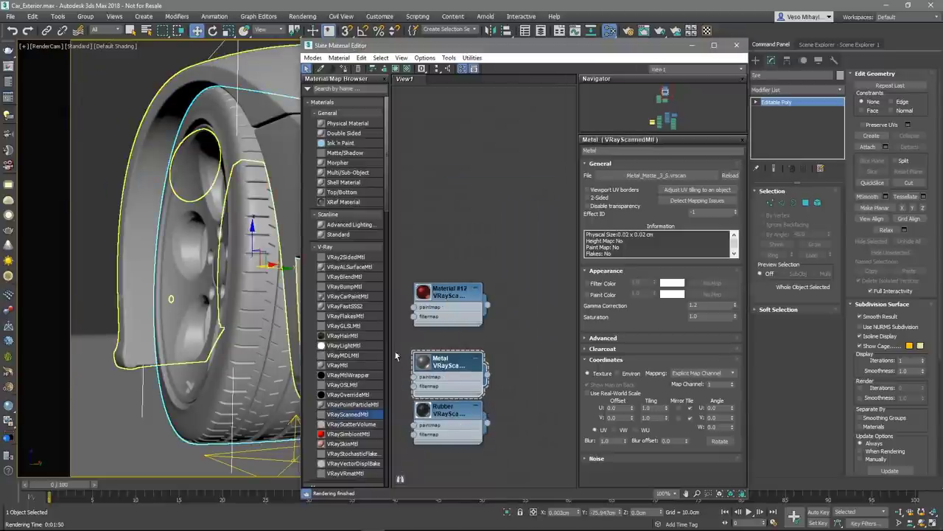
right_click(457, 363)
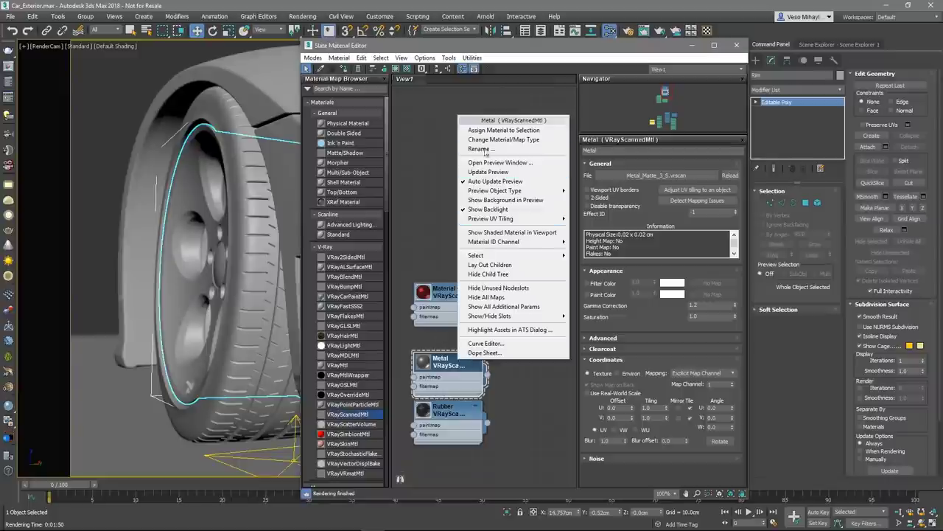
click(490, 129)
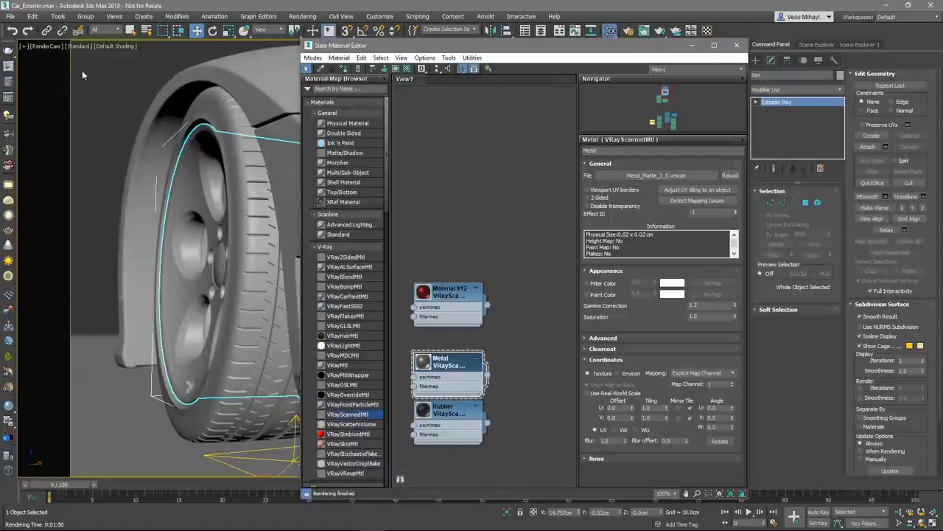
Render the full image with the new tire and rim materials.
click(8, 66)
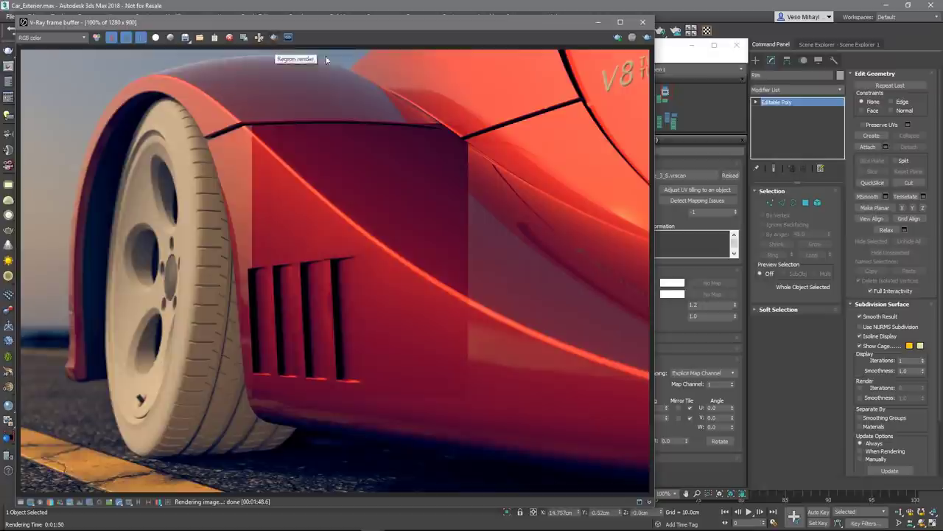
click(646, 38)
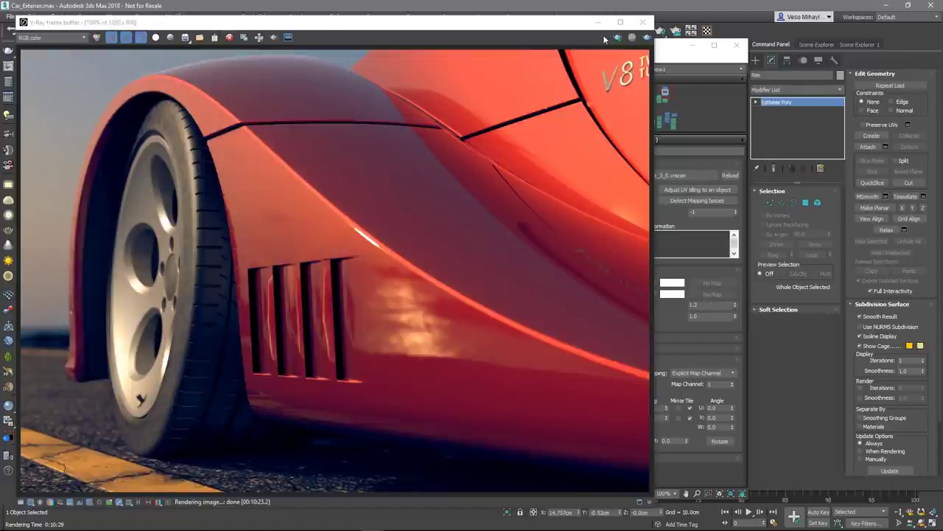
click(658, 66)
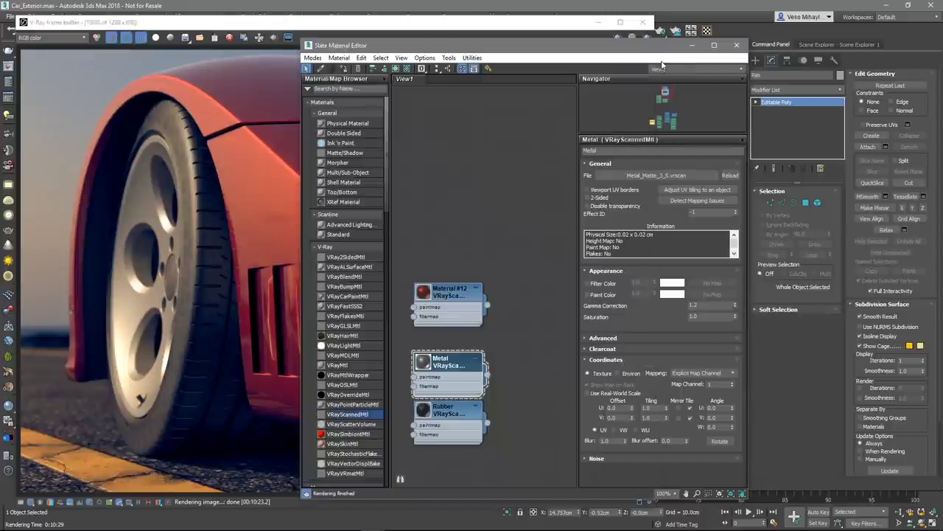
Add a VRayBumpMtl node, Material #13, and place it beside Map #39.
click(344, 287)
drag(344, 290, 520, 368)
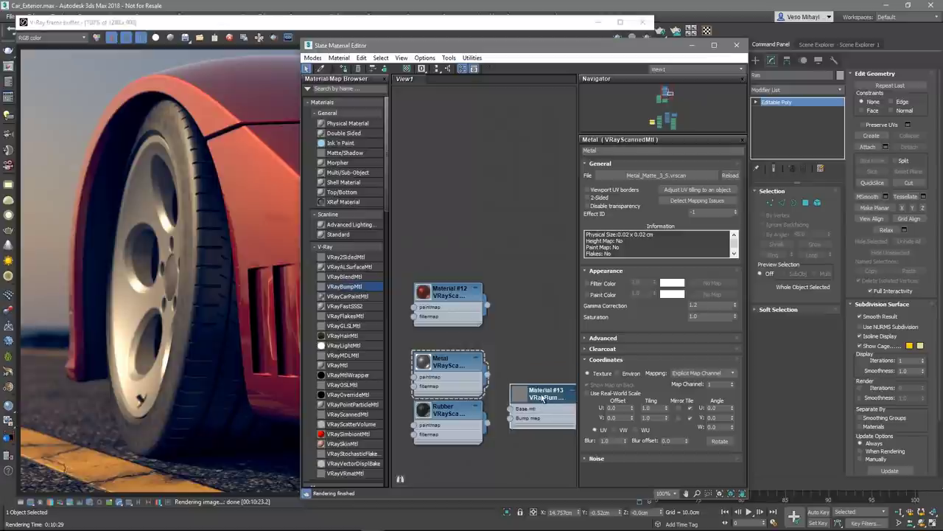
middle_drag(522, 445, 539, 275)
middle_drag(391, 278, 468, 246)
double_click(453, 243)
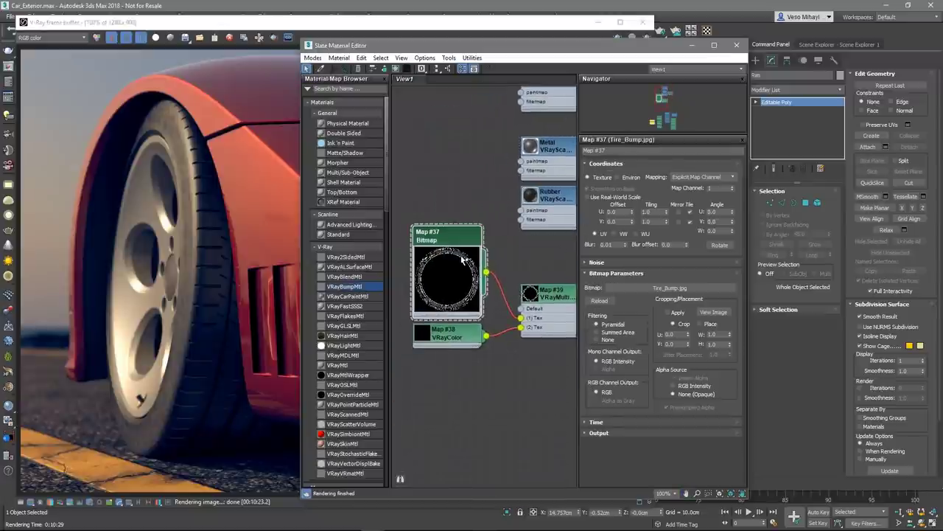
middle_drag(468, 359, 376, 367)
drag(546, 199, 538, 255)
Wire Map #39 into Material #13's bump and Rubber as base, with bump amount 35.
drag(488, 329, 513, 278)
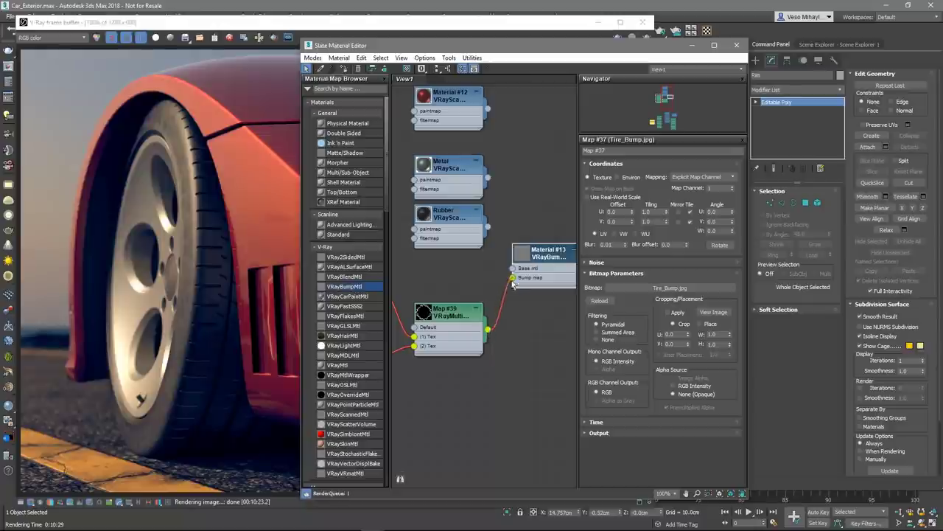
drag(513, 284, 513, 279)
drag(488, 226, 513, 268)
double_click(544, 254)
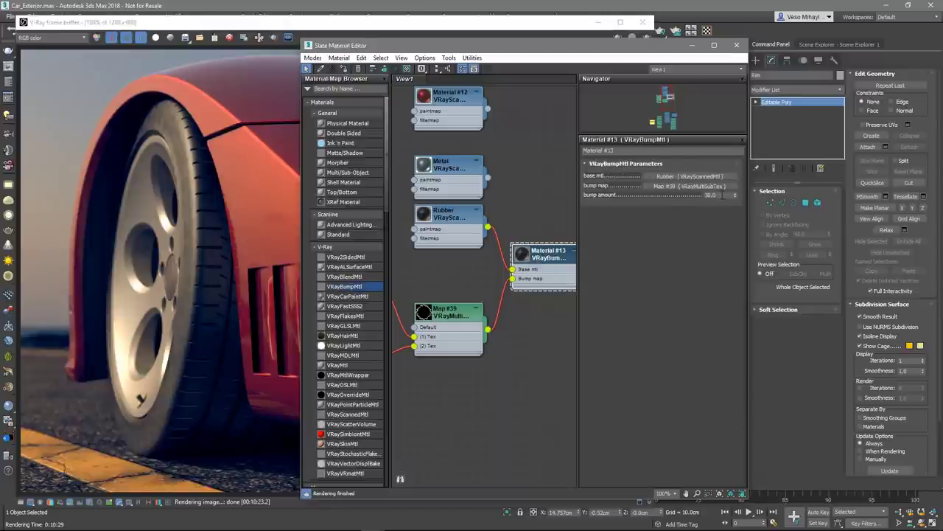
double_click(714, 194)
text(35)
click(837, 44)
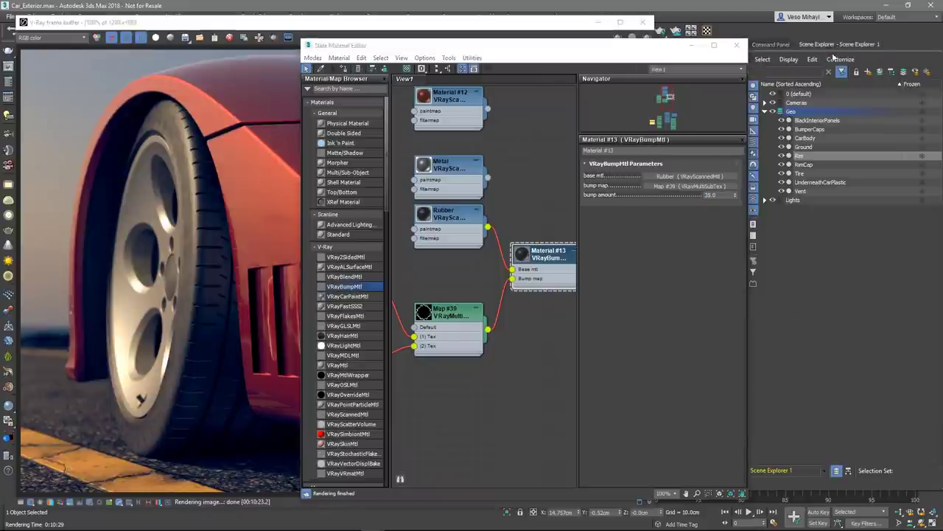
Assign Material #13 to the Tire object.
click(800, 174)
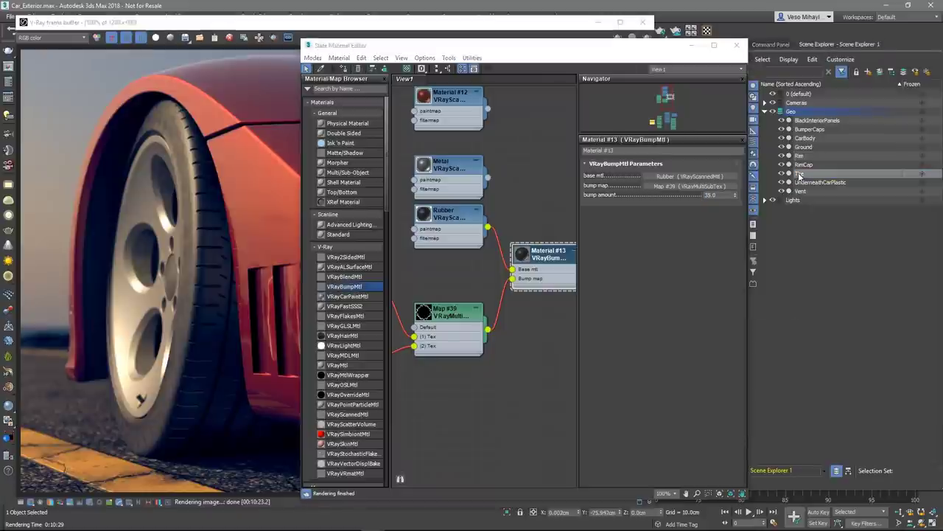
right_click(551, 256)
click(569, 267)
Re-render only the wheel region in the V-Ray frame buffer, then turn region rendering off.
click(475, 22)
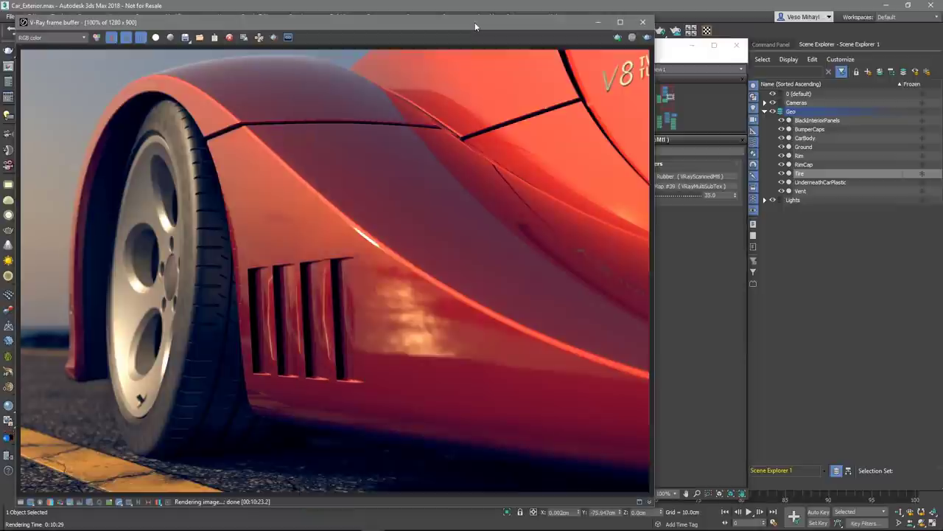
click(273, 37)
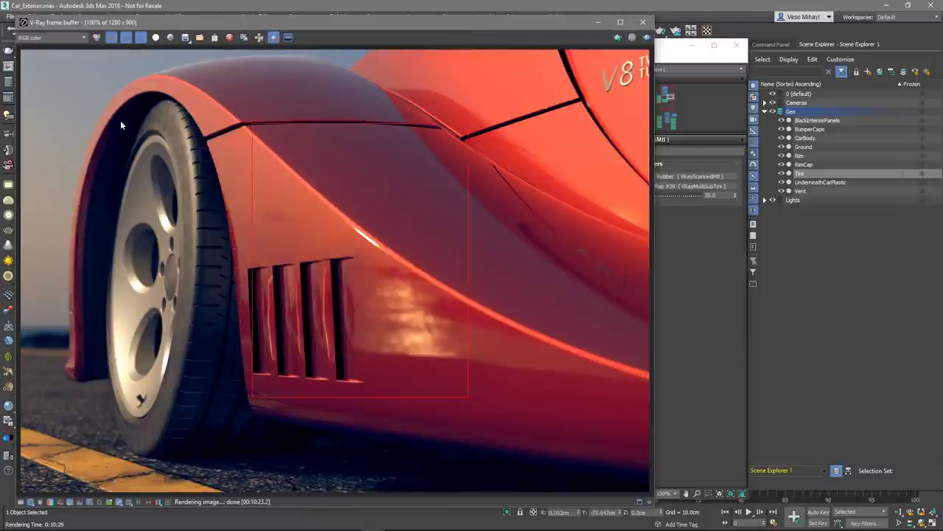
drag(81, 91, 278, 466)
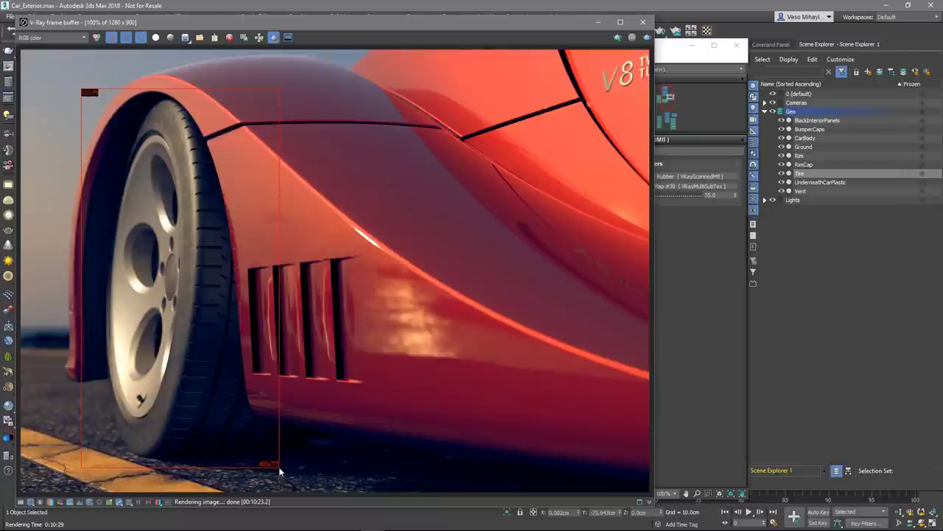
click(646, 38)
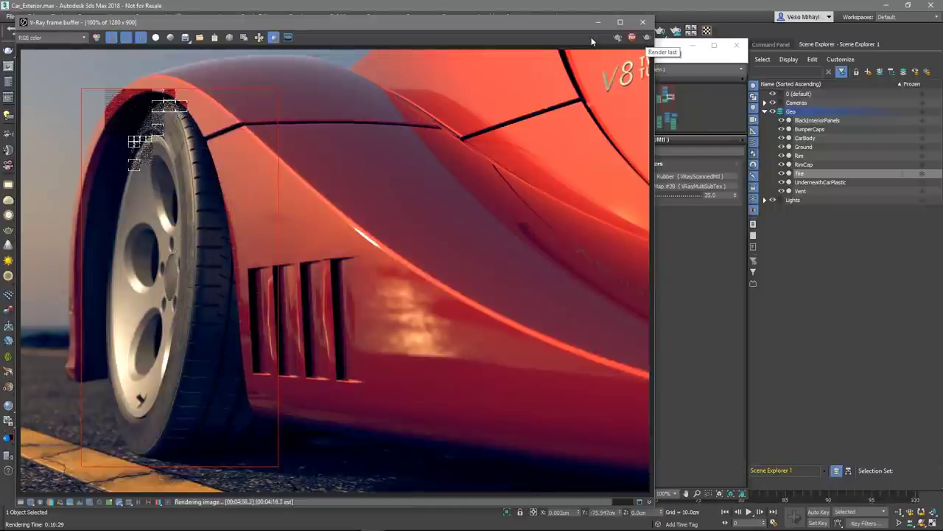
click(273, 37)
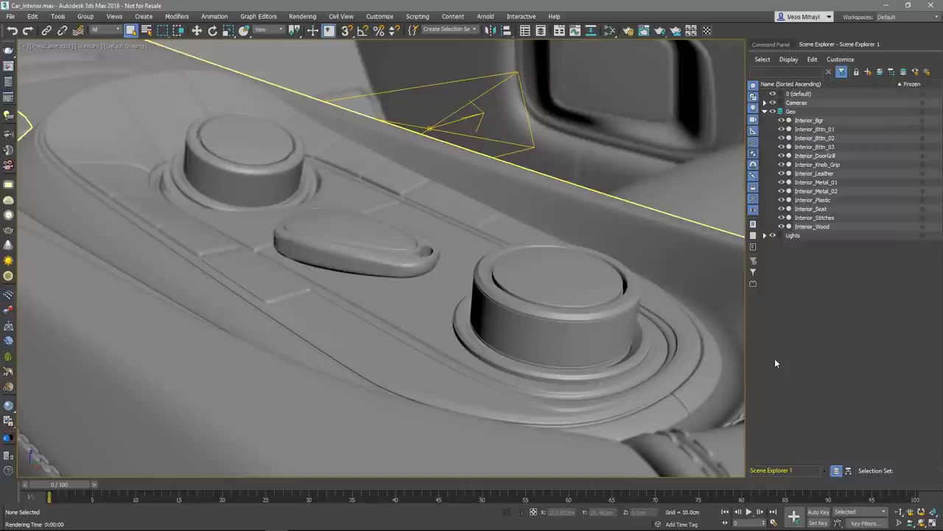
Show Interior_Leather's settings in the Slate editor and render the camera view with Shift+Q.
click(609, 32)
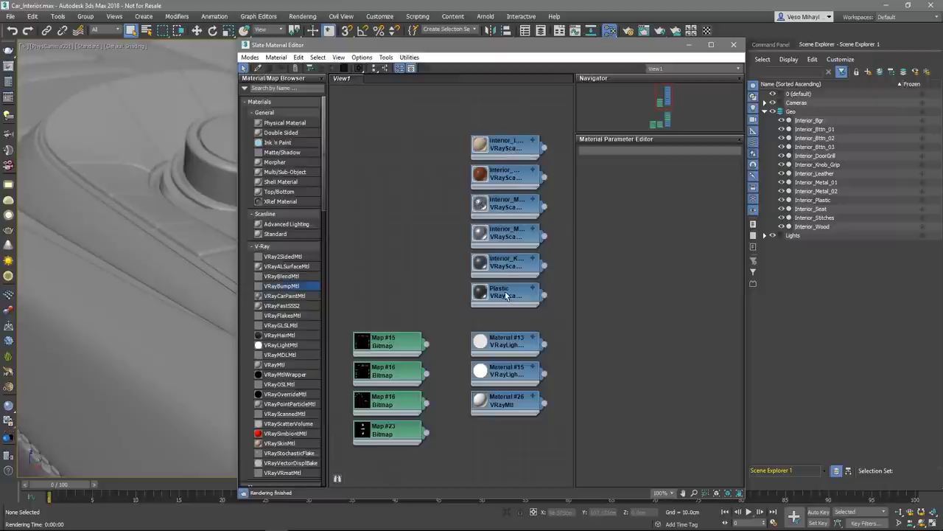
double_click(507, 149)
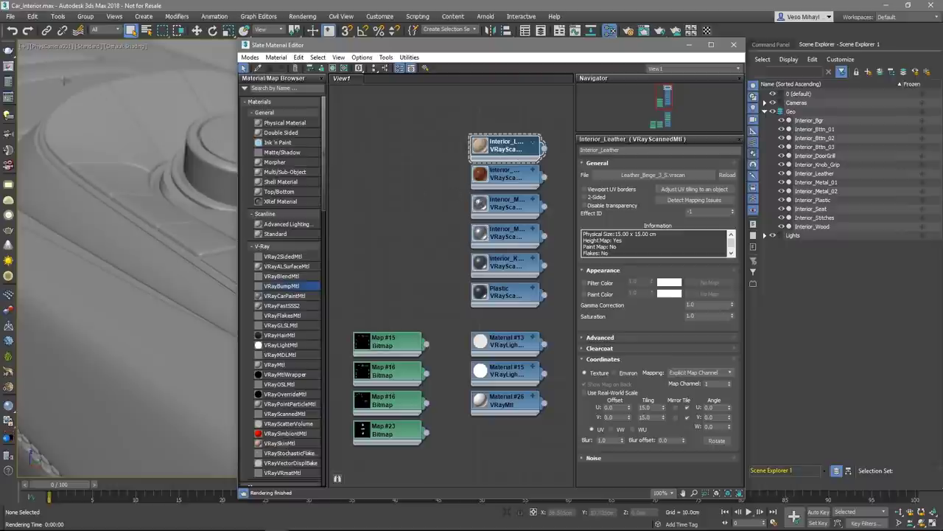
key(shift+q)
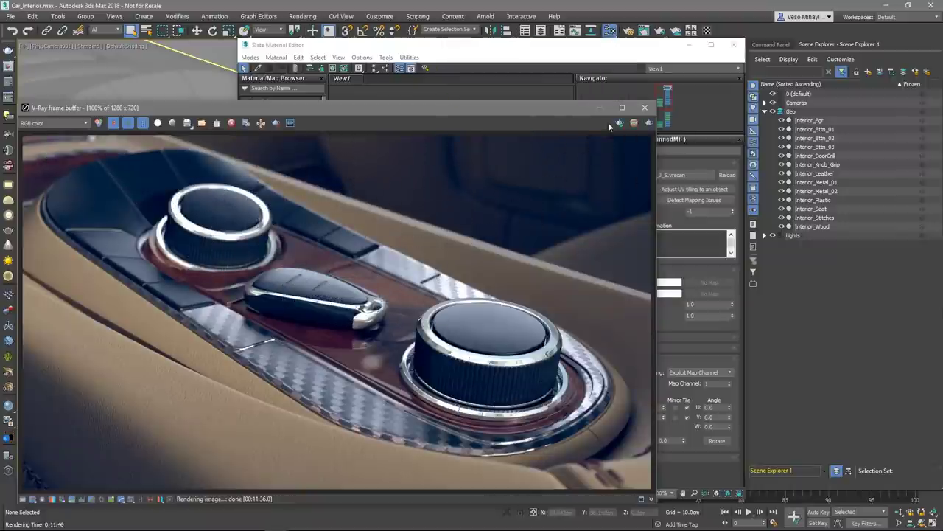
Review Interior_Leather's Gamma Correction and Saturation values, both 1.0.
click(560, 57)
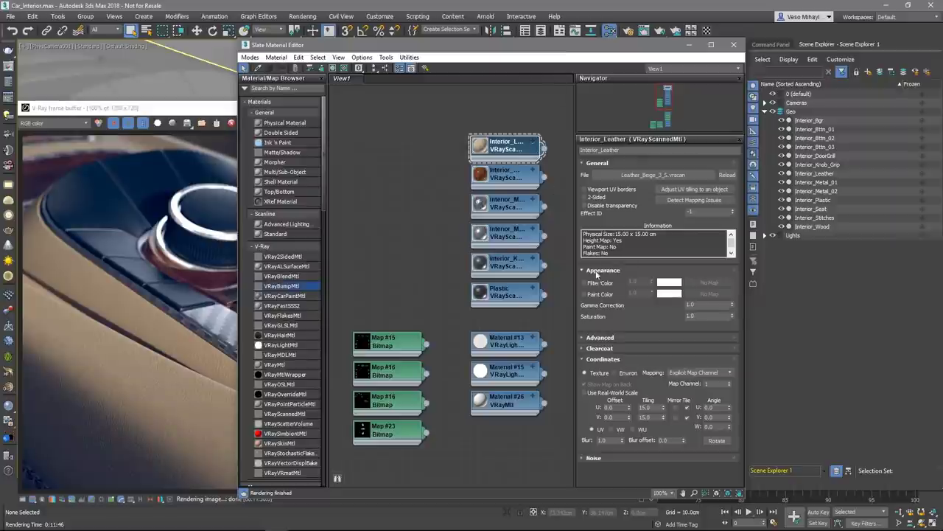
drag(609, 274, 603, 273)
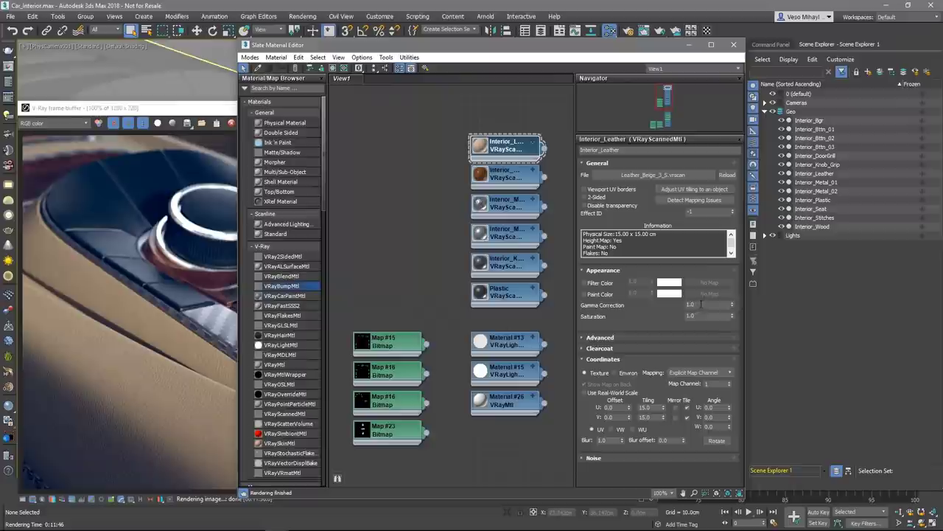
click(686, 304)
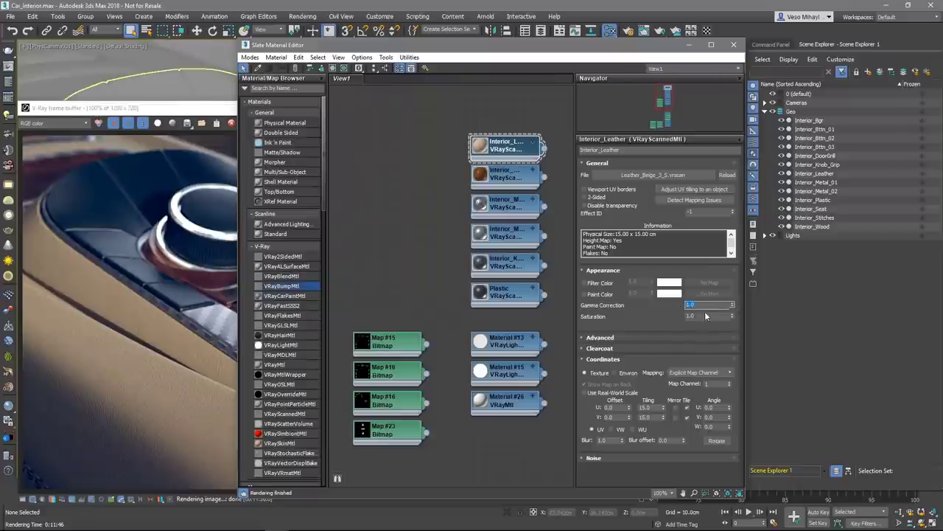
click(701, 316)
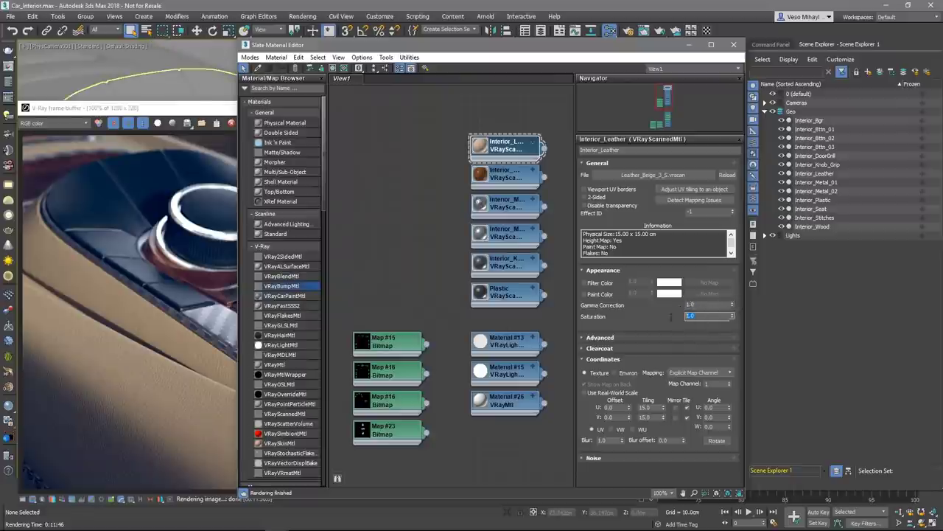
Enable Paint Color on Interior_Leather and set it to dark red.
click(585, 294)
click(673, 295)
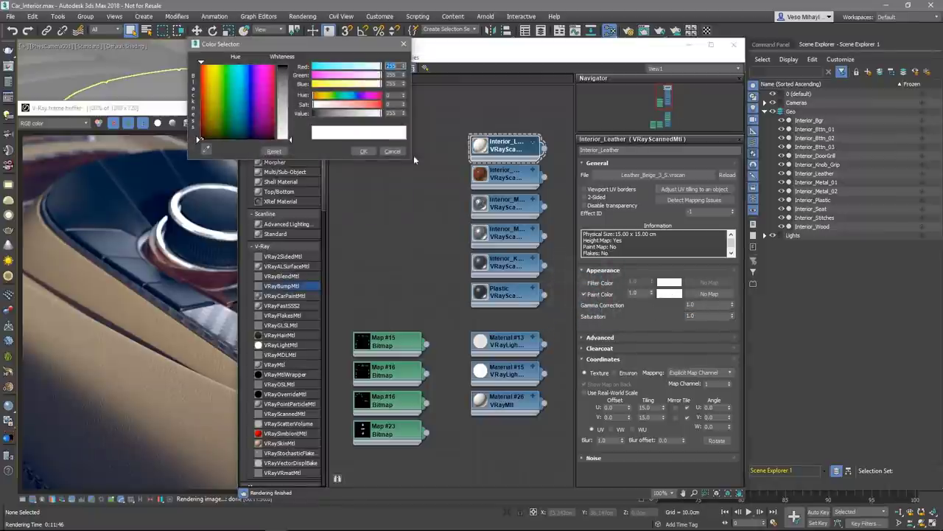
mouse_move(346, 104)
mouse_down()
mouse_move(376, 104)
mouse_move(320, 113)
mouse_move(330, 119)
mouse_up()
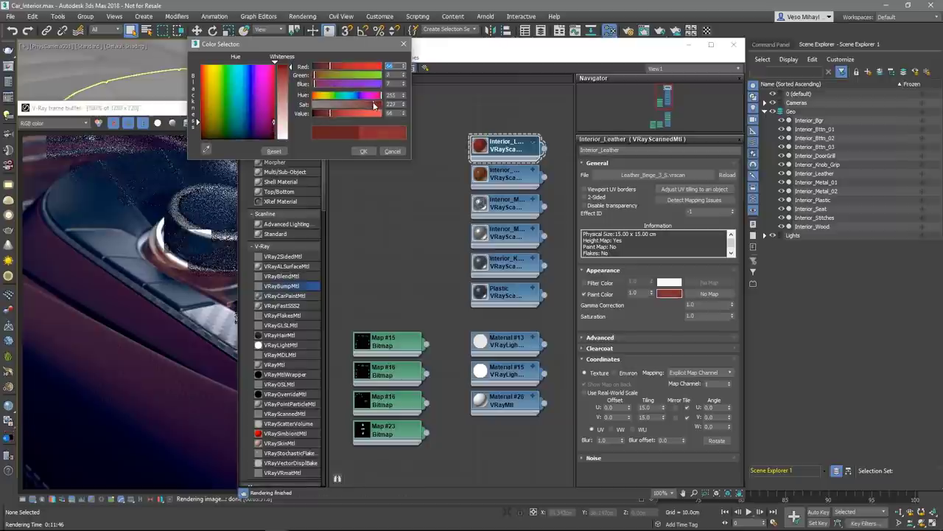
click(364, 151)
Re-render the console to show the red leather seats.
click(225, 118)
click(647, 122)
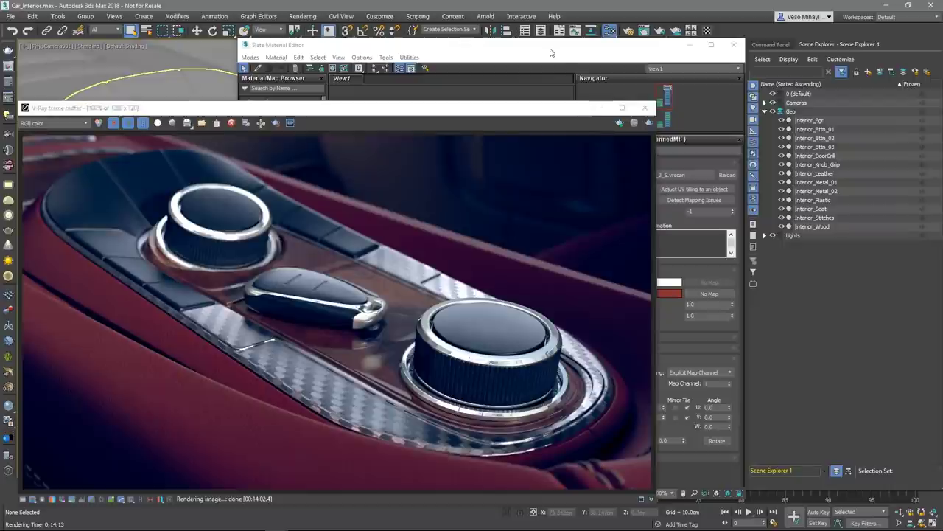
click(560, 59)
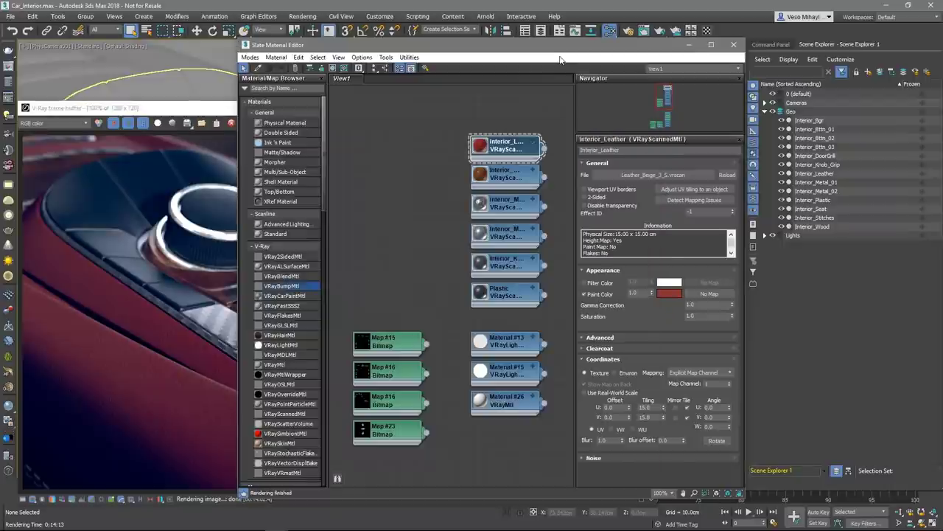
Inspect leather Advanced settings: subdivisions 8, trace depth 5, cut off 0.01, sRGB (Linear).
click(603, 269)
click(601, 281)
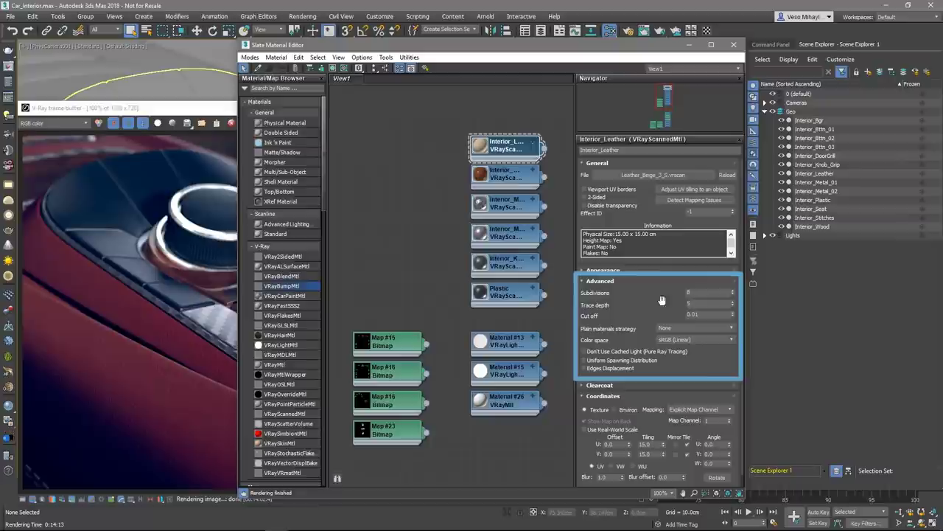
double_click(699, 293)
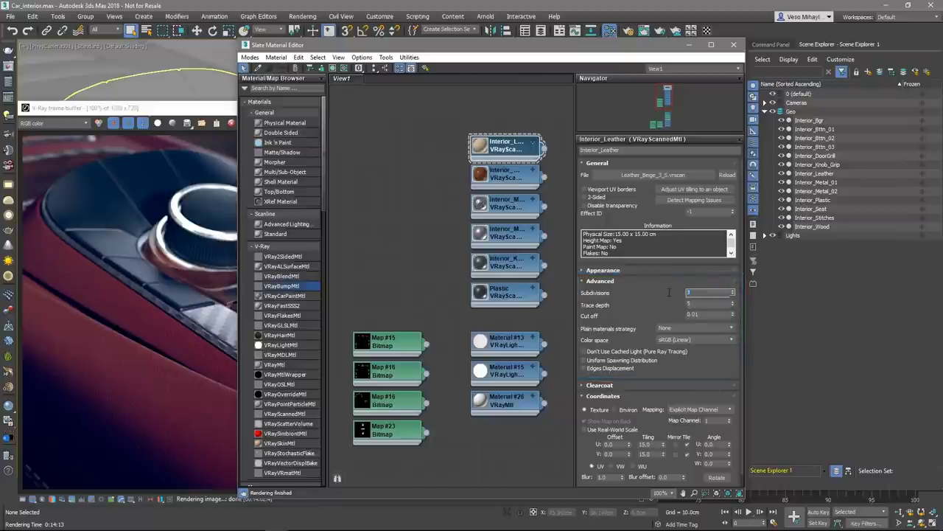
double_click(706, 305)
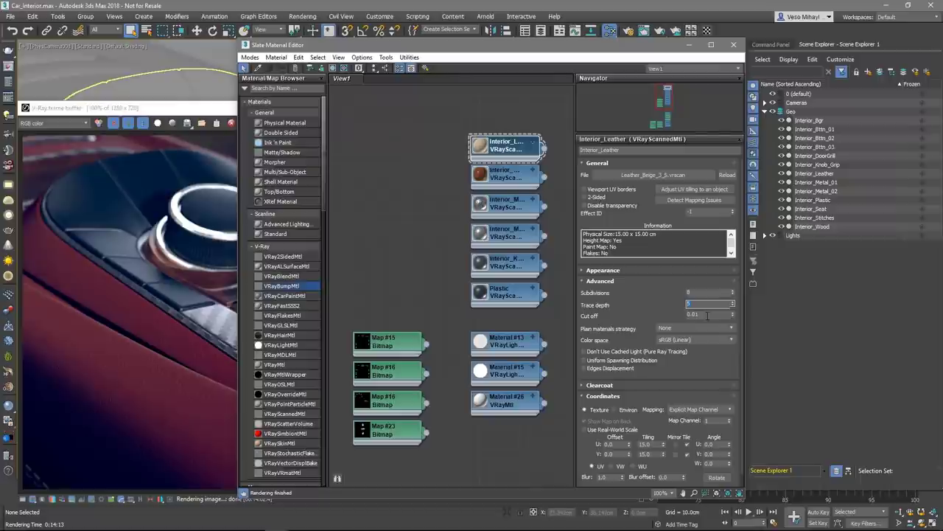
double_click(706, 315)
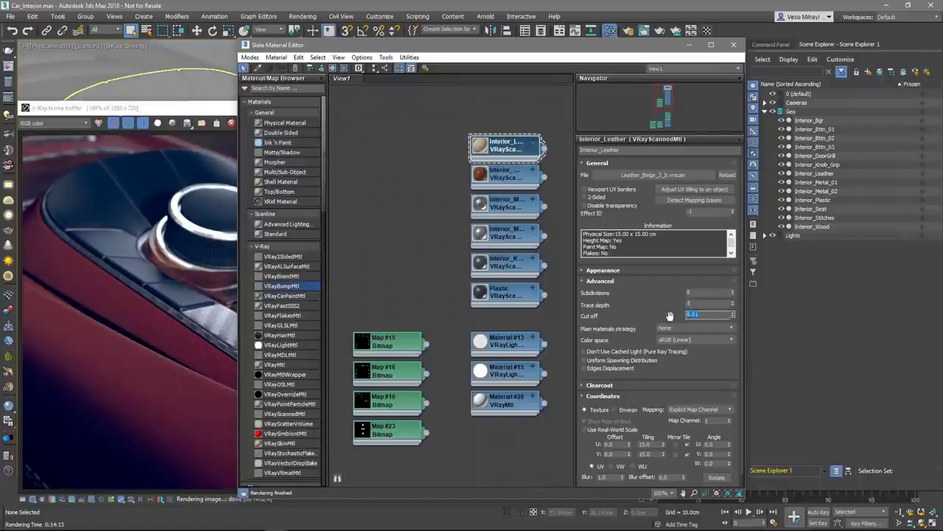
click(697, 339)
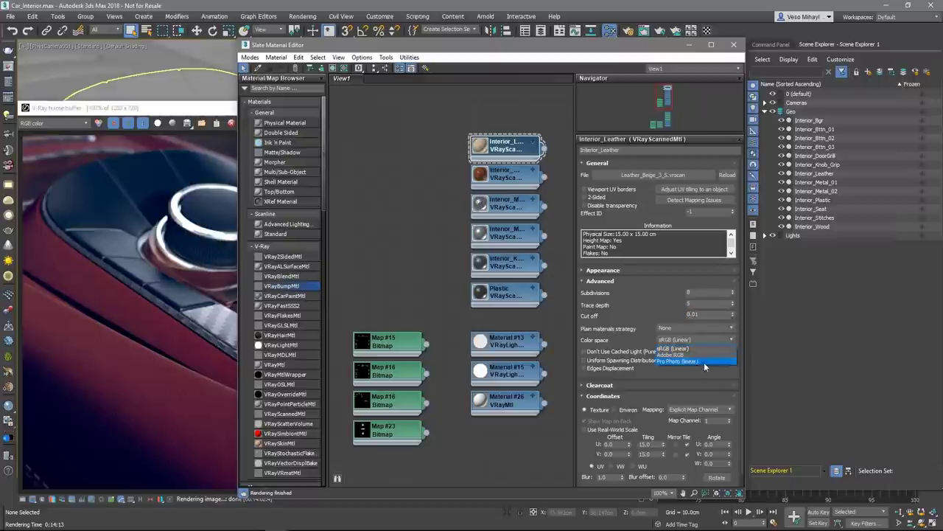
click(629, 345)
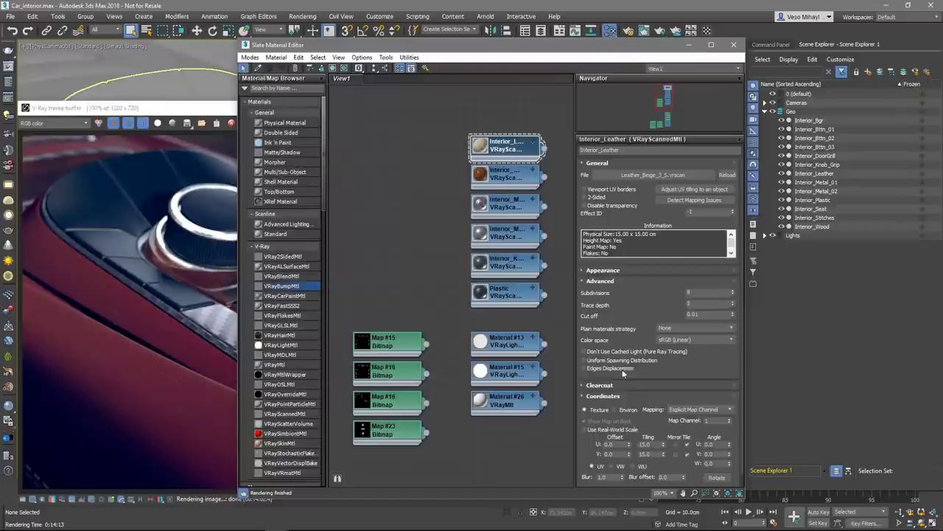
Create blend Material #29 with Plastic as base and light Material #13 as first coat.
click(504, 295)
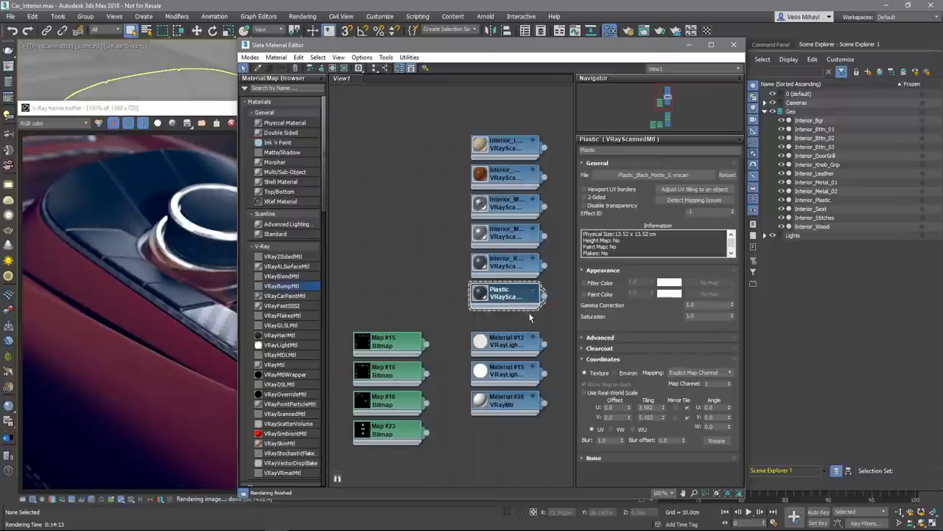
middle_drag(532, 319, 437, 305)
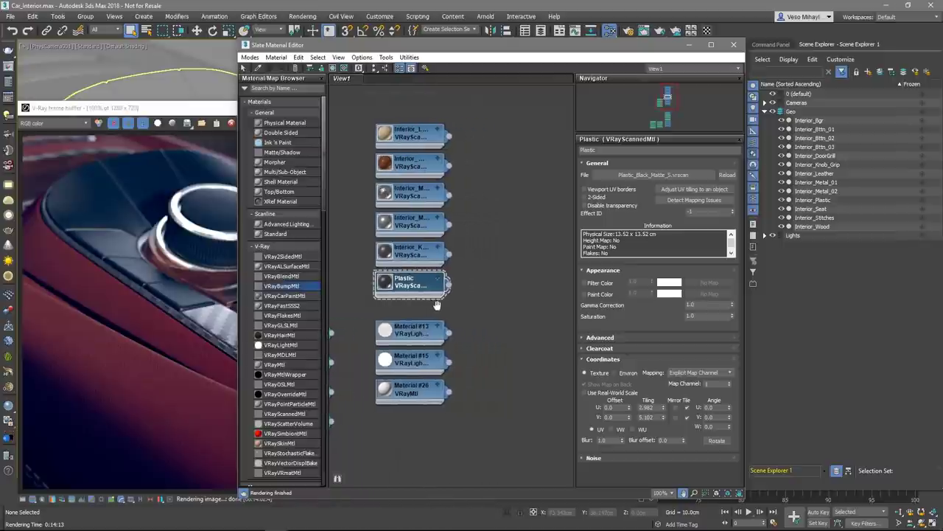
drag(308, 276, 522, 265)
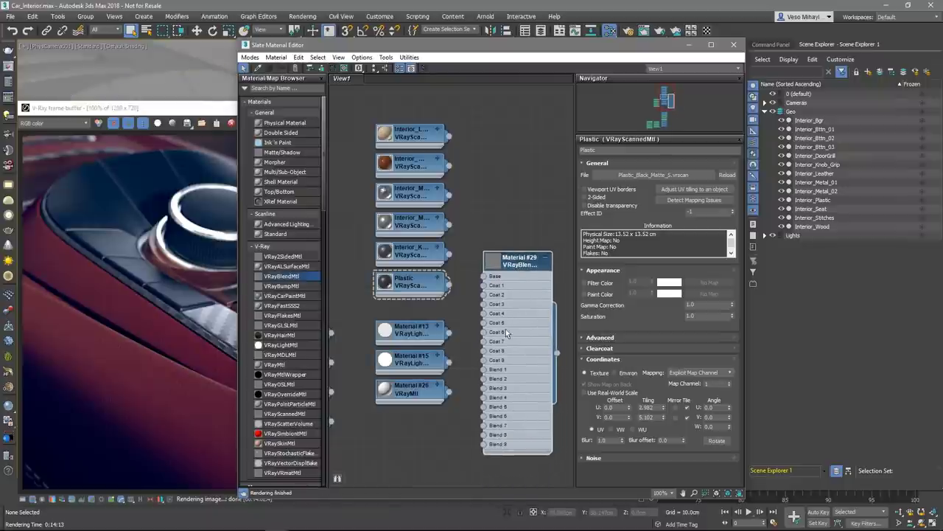
drag(448, 286, 483, 276)
click(409, 336)
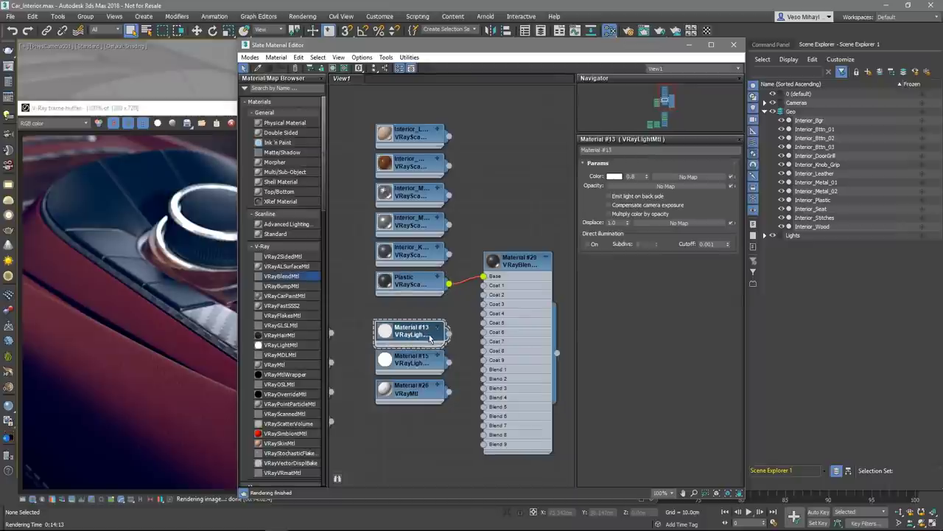
drag(449, 335, 483, 285)
Check Material #13's colour and preview the Map #15 Icons_Diff.jpg image.
click(618, 177)
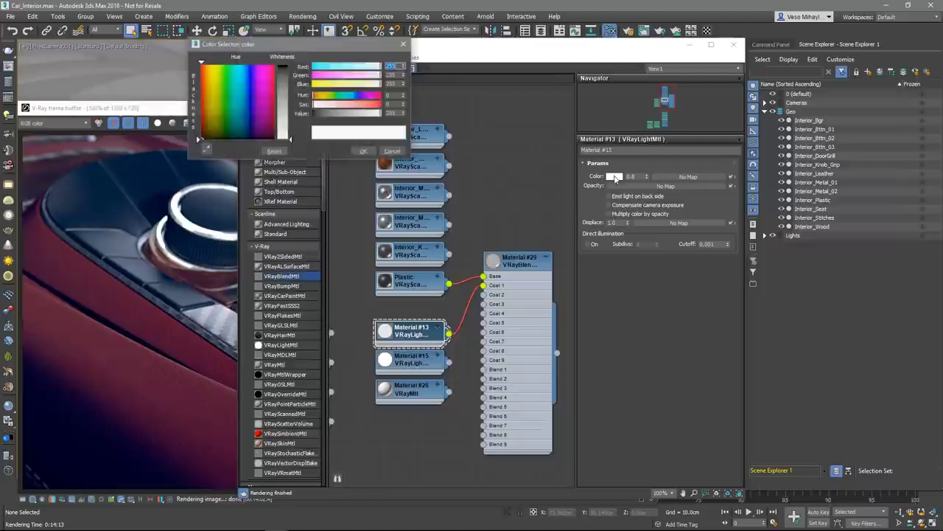
click(392, 151)
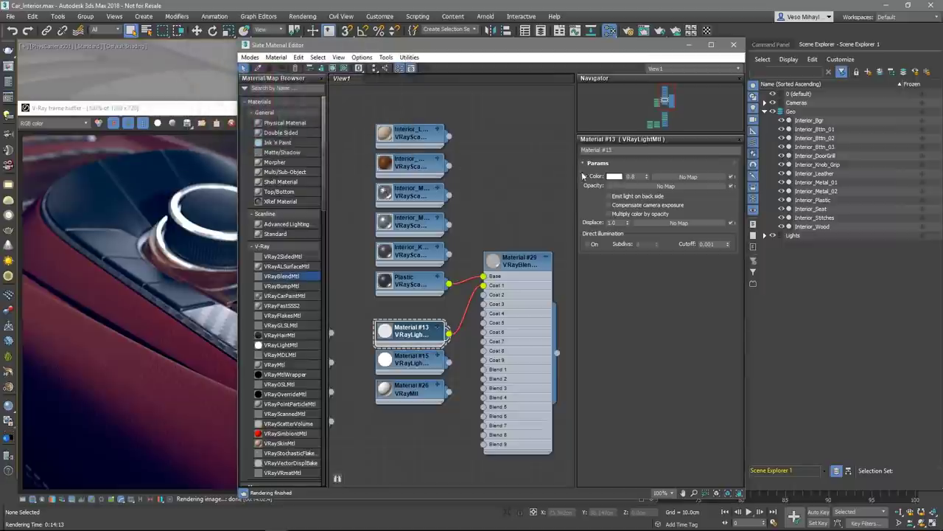
middle_drag(375, 337, 447, 290)
double_click(375, 289)
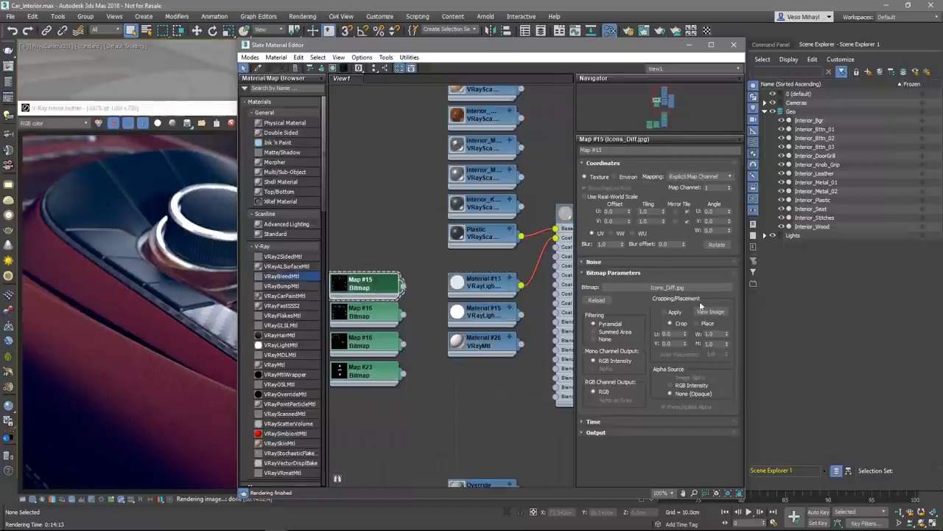
click(711, 311)
click(565, 11)
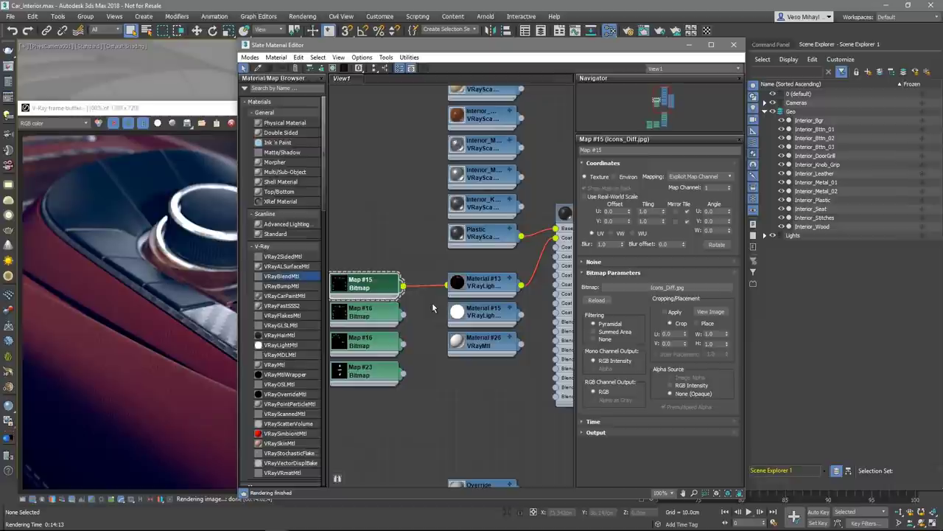
Preview the icons_Mask_00 image and connect Map #16 into Material #29's Blend 1.
double_click(387, 316)
click(700, 312)
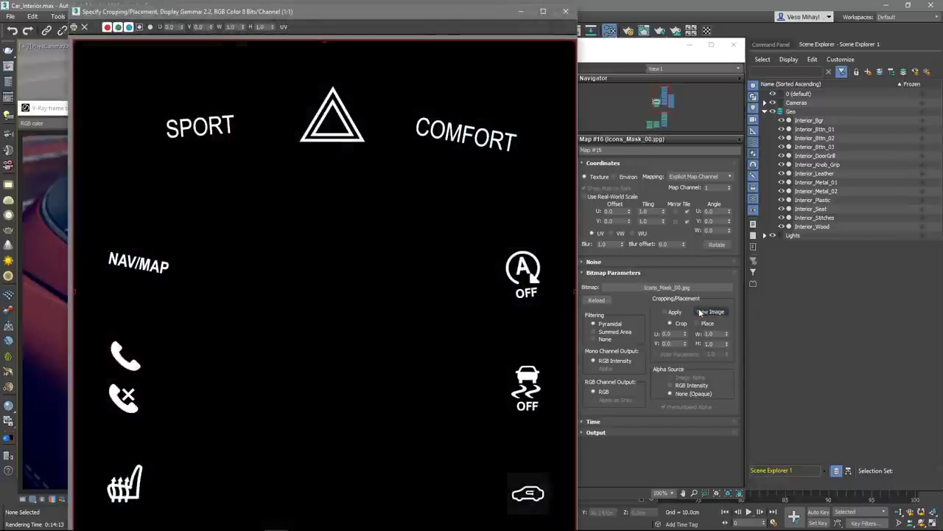
click(565, 12)
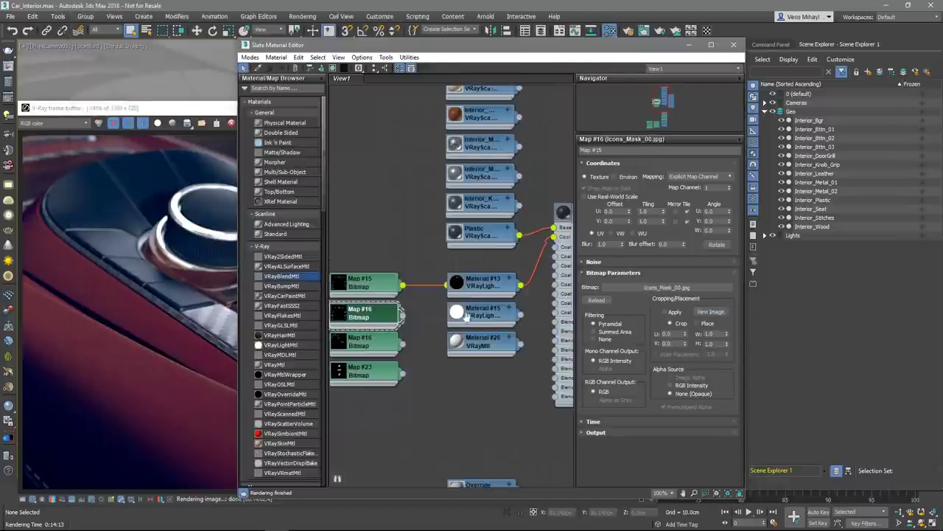
middle_drag(404, 286, 371, 286)
drag(370, 285, 520, 287)
middle_drag(475, 349, 448, 359)
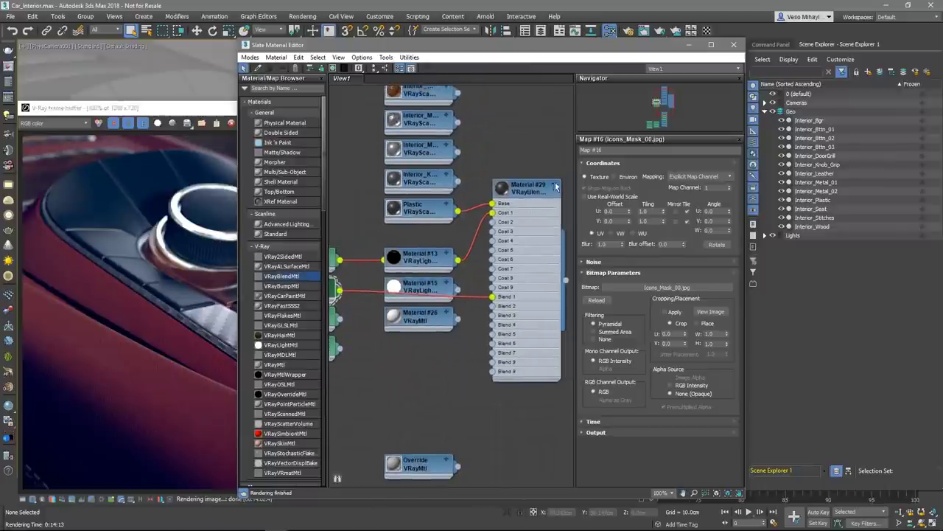
Collapse Material #29 and assign it to the Interior_Bttn_01 button.
key(h)
click(202, 109)
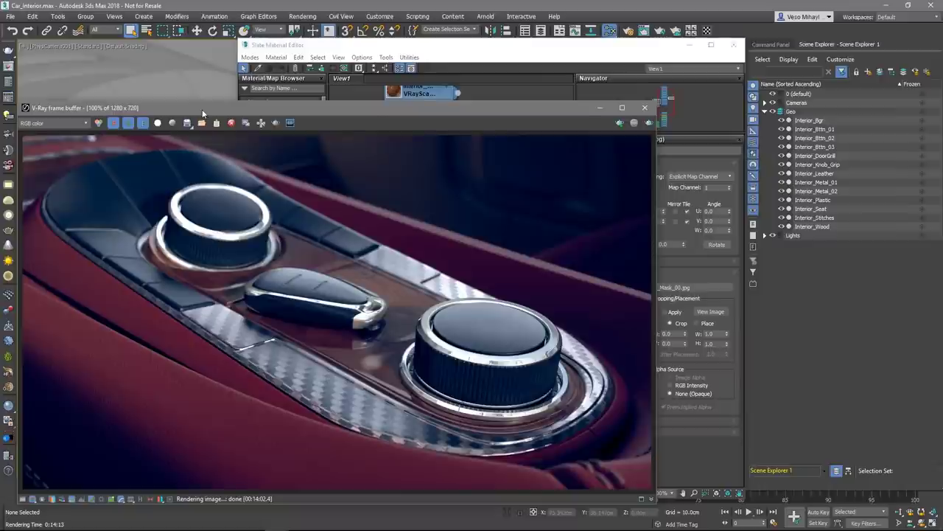
click(110, 173)
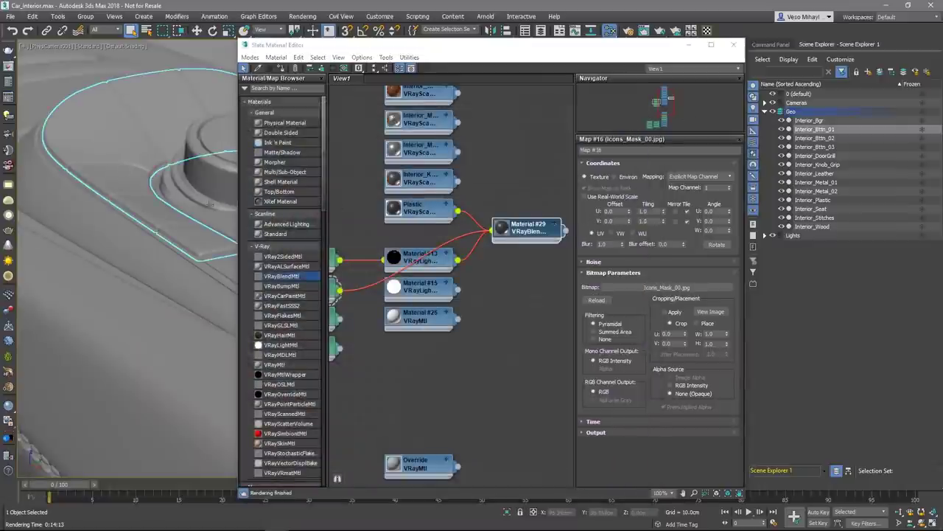
right_click(531, 229)
click(546, 244)
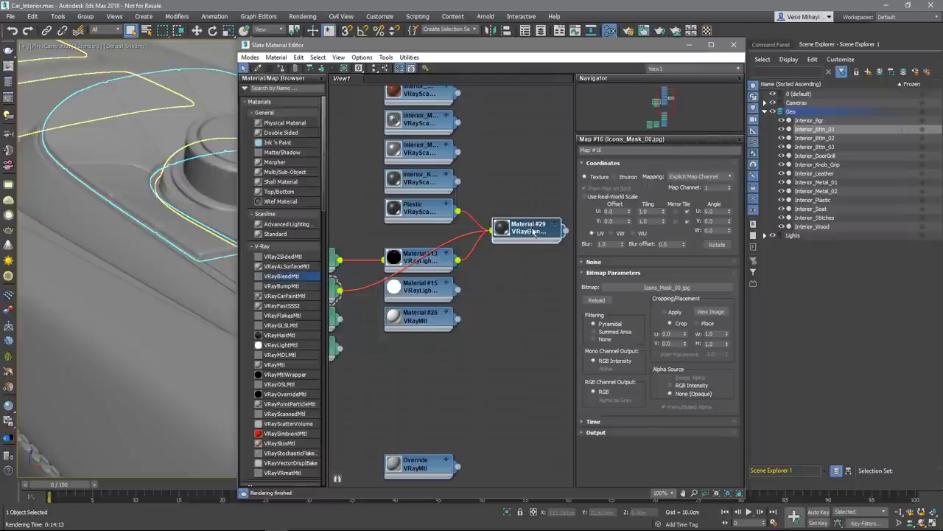
Duplicate Material #29 as Material #30 and view the icons_Mask_01 bitmap.
shift+drag(534, 232, 533, 256)
double_click(420, 288)
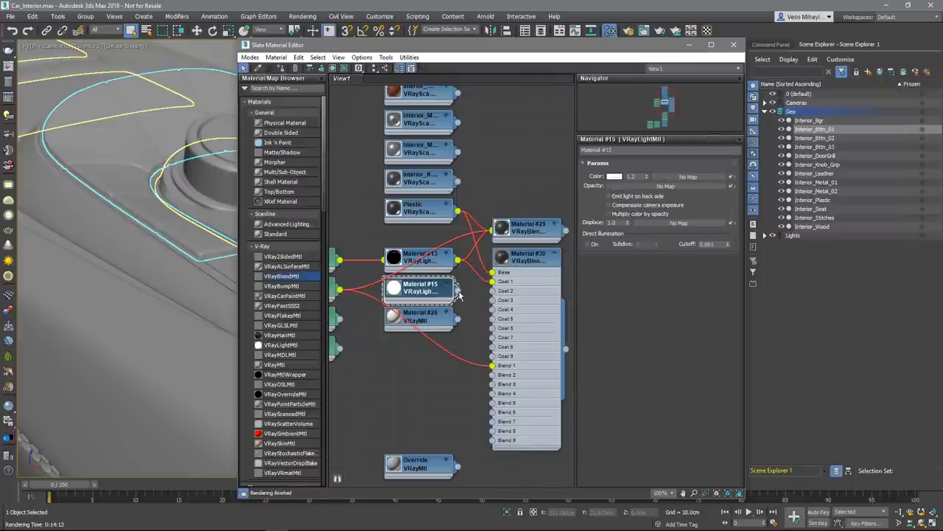
middle_drag(491, 328, 583, 280)
double_click(395, 271)
middle_drag(534, 315, 442, 297)
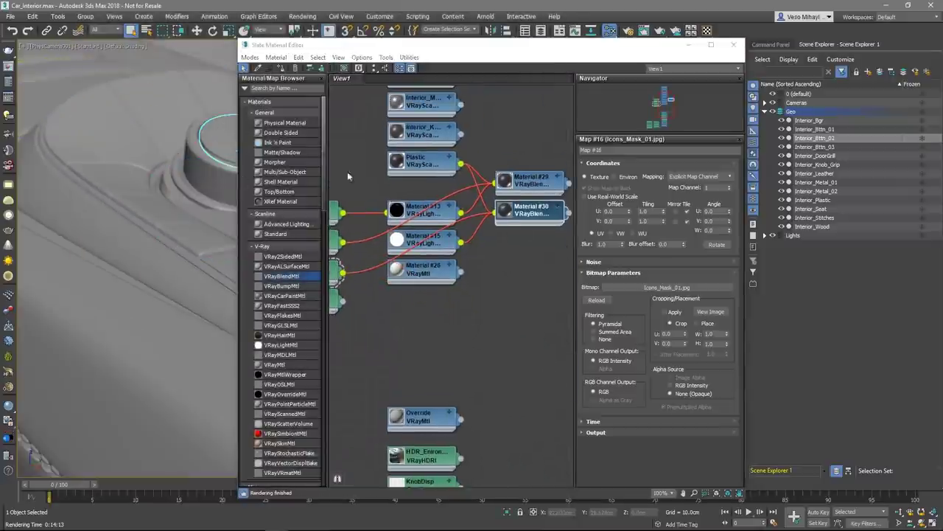
Duplicate it as Material #31 and wire icons_Mask_02 into its Blend 1.
shift+drag(530, 212, 531, 242)
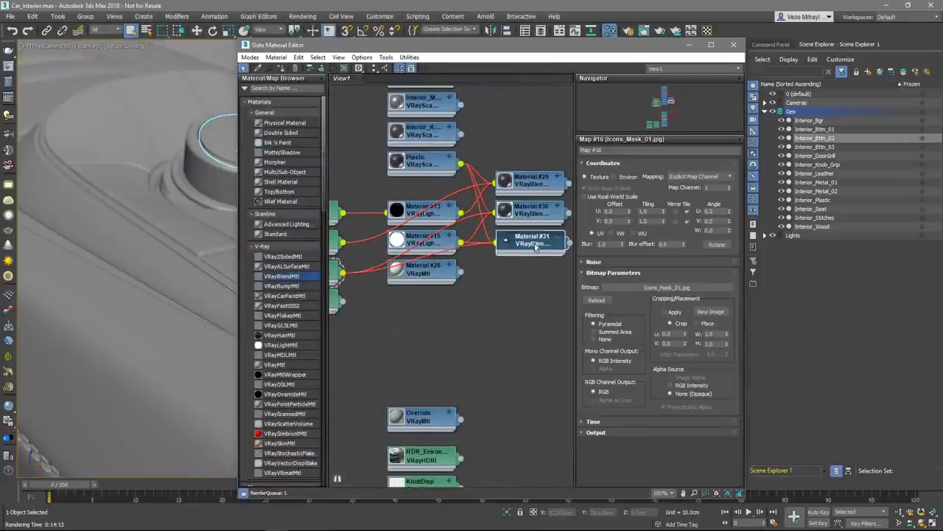
click(425, 293)
middle_drag(425, 293, 476, 221)
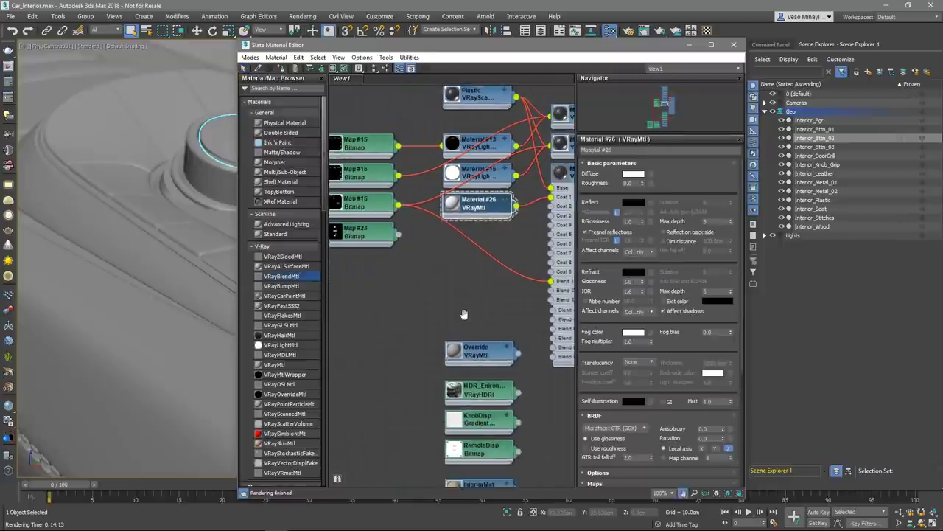
double_click(361, 228)
middle_drag(398, 253, 348, 241)
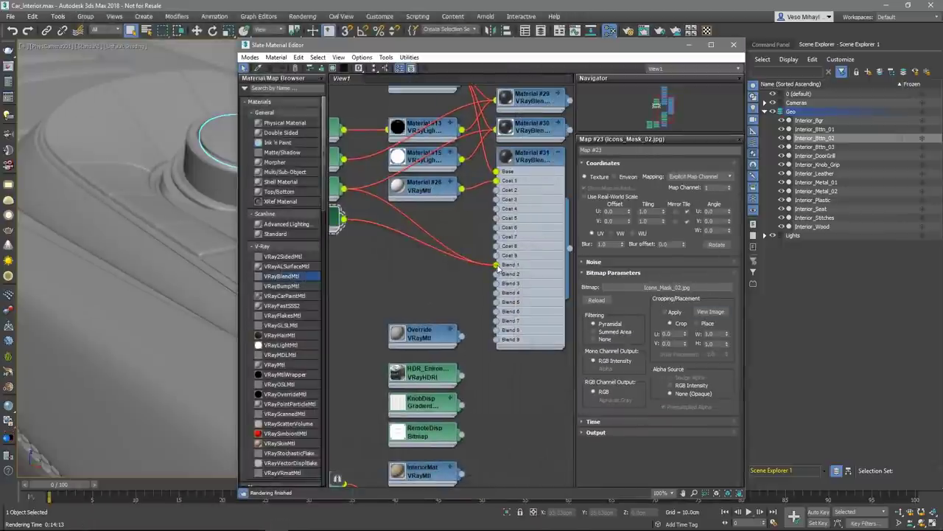
click(558, 154)
mouse_move(508, 51)
mouse_down()
mouse_move(632, 49)
mouse_move(513, 43)
mouse_up()
middle_drag(517, 219, 522, 437)
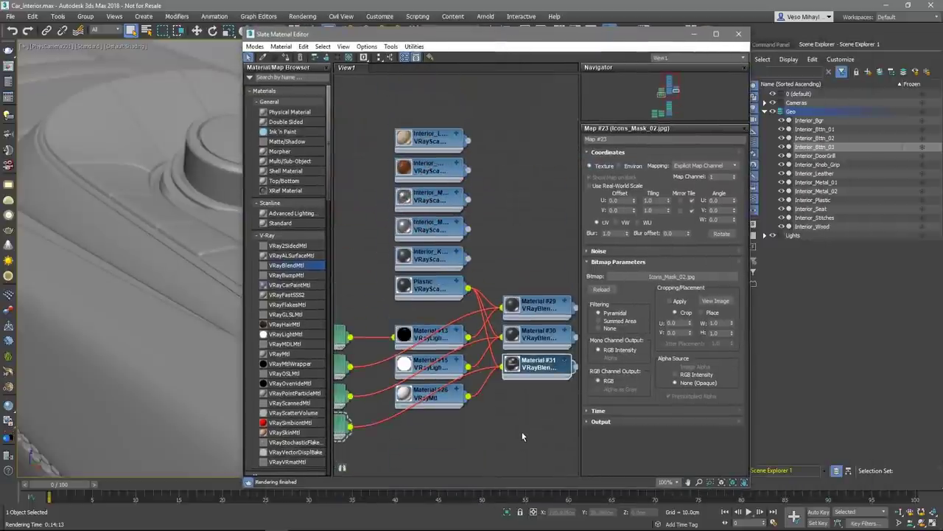
Re-render the car interior from the V-Ray frame buffer with the new button materials.
click(9, 66)
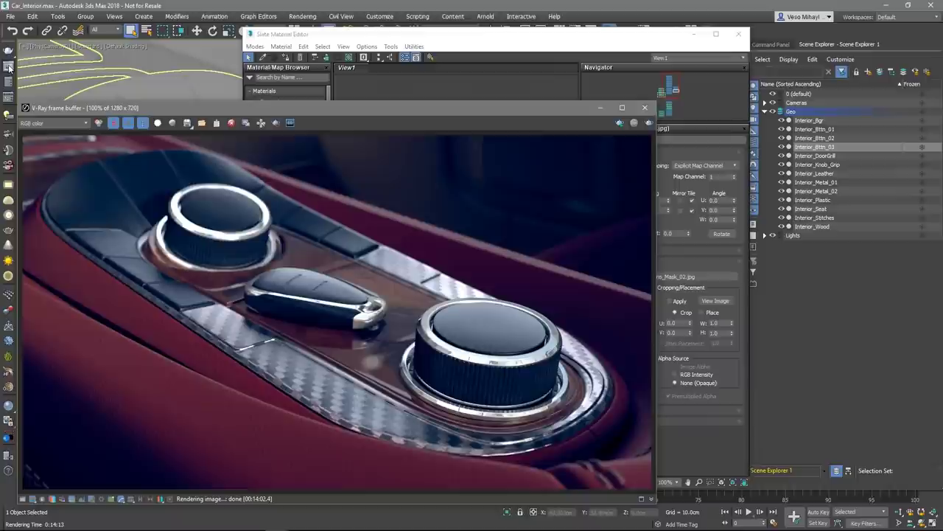
click(646, 123)
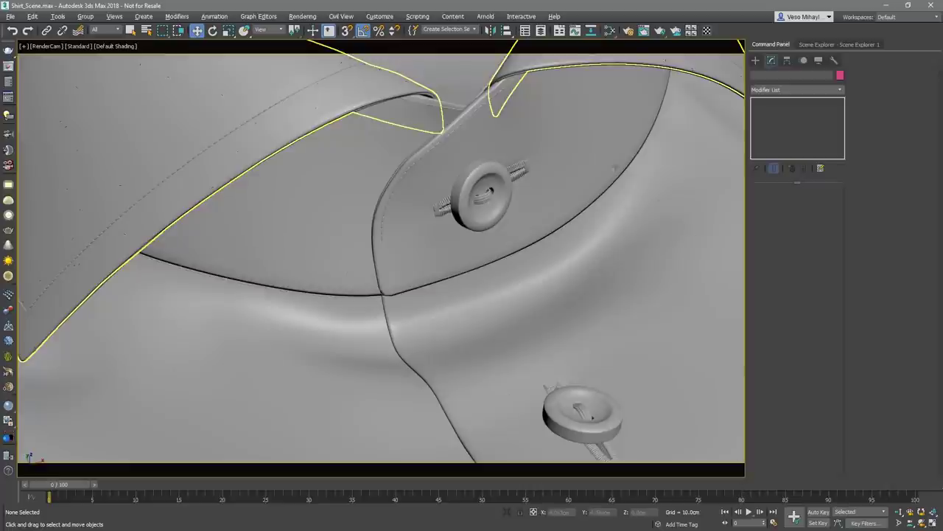
Open the Slate Material Editor in Shirt_Scene.max.
click(608, 32)
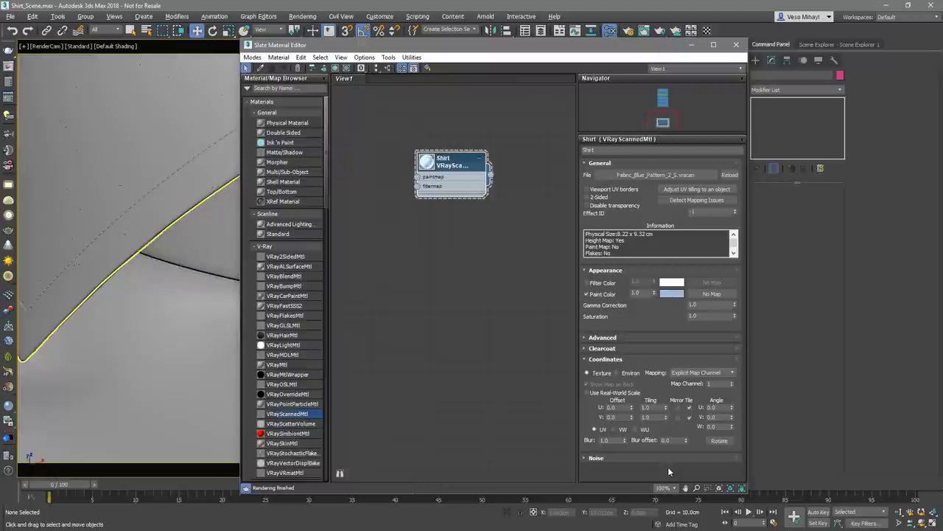
Fit the scanned fabric's UV tiling to the shirt object (5.177 by 4.573).
click(698, 191)
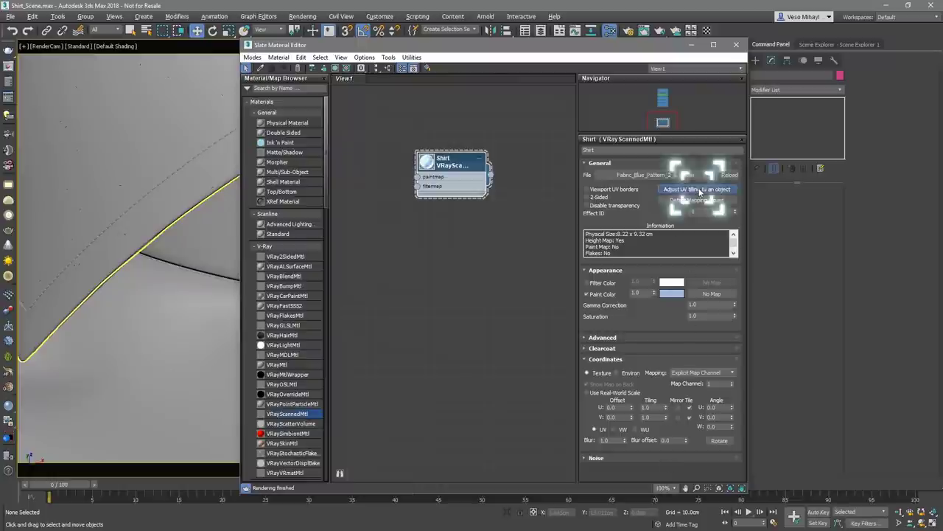
click(216, 342)
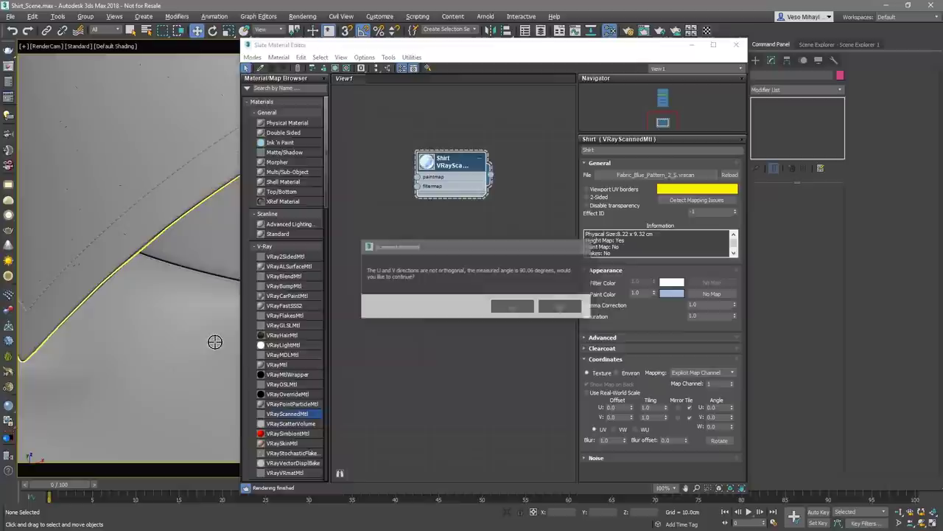
click(516, 307)
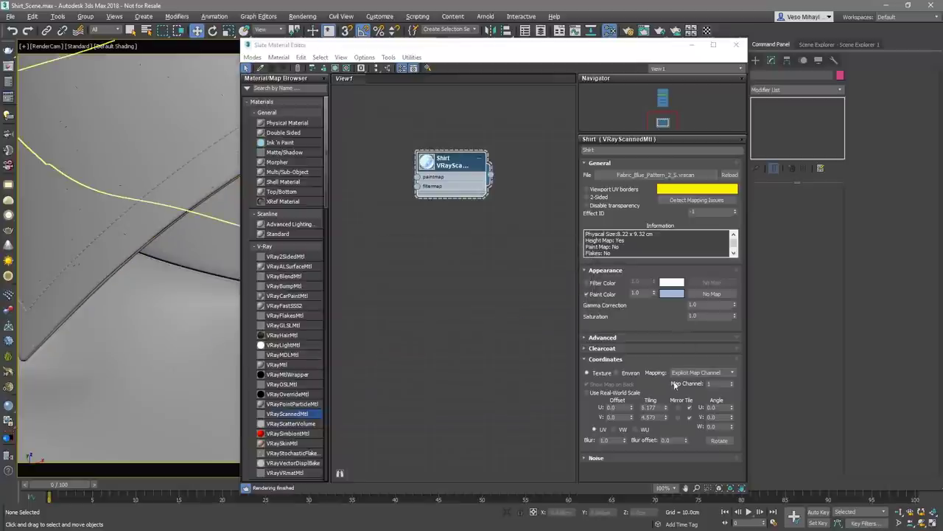
Render the shirt in blue-and-white striped fabric, then return to the shirt material settings.
click(7, 67)
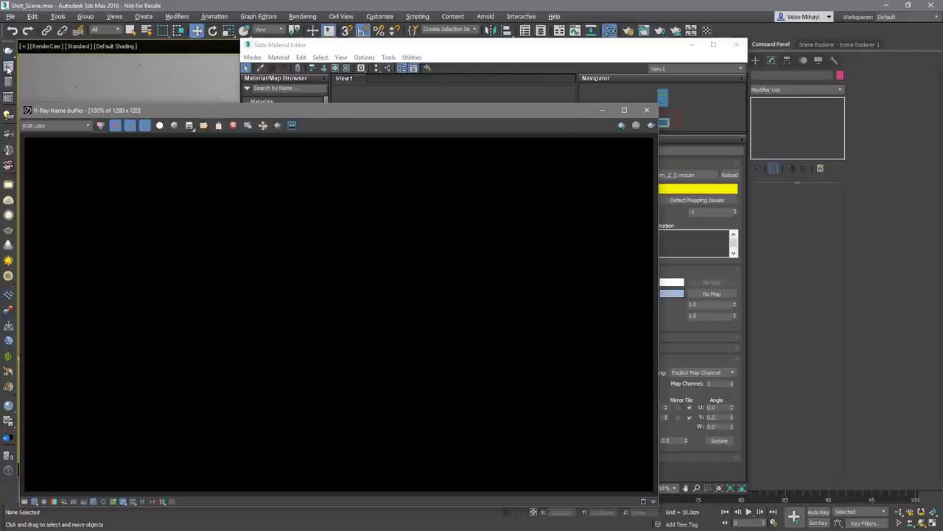
click(651, 125)
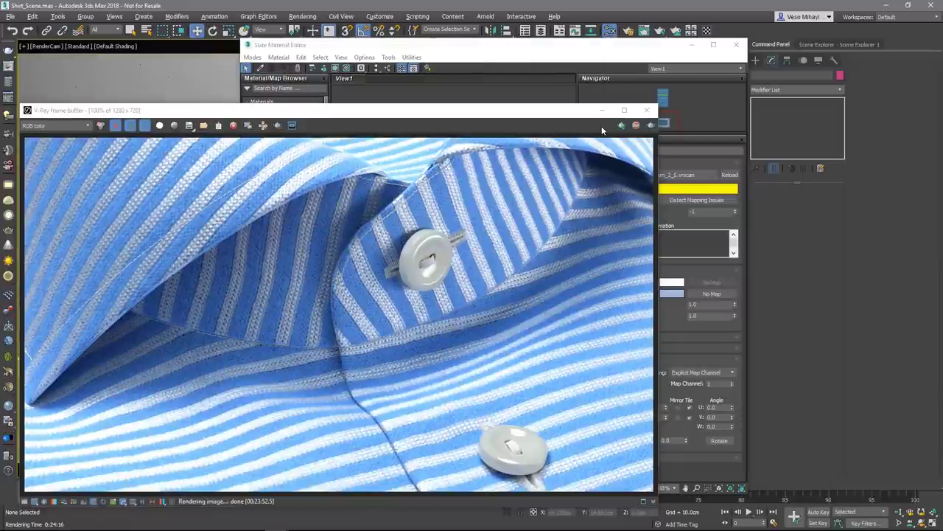
click(564, 70)
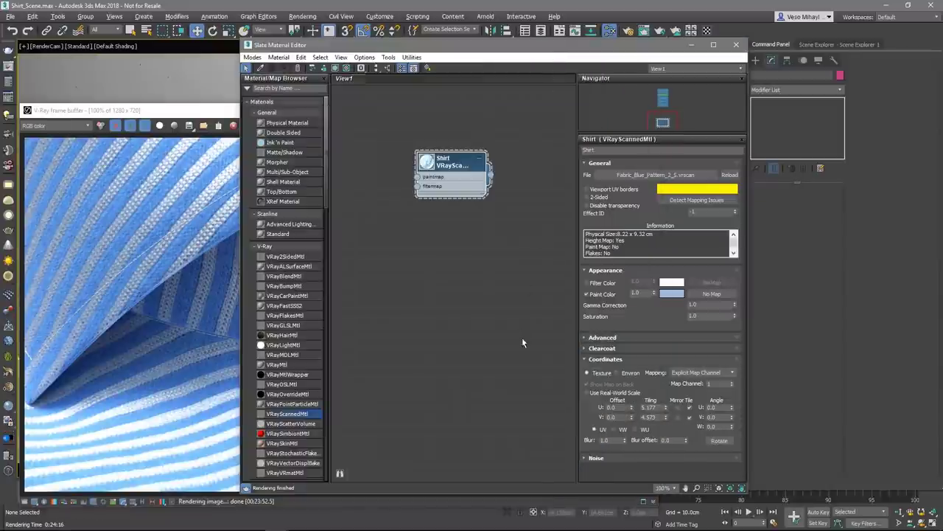
Set the shirt fabric's U and V tiling to 20 and its W angle to -45.
double_click(649, 407)
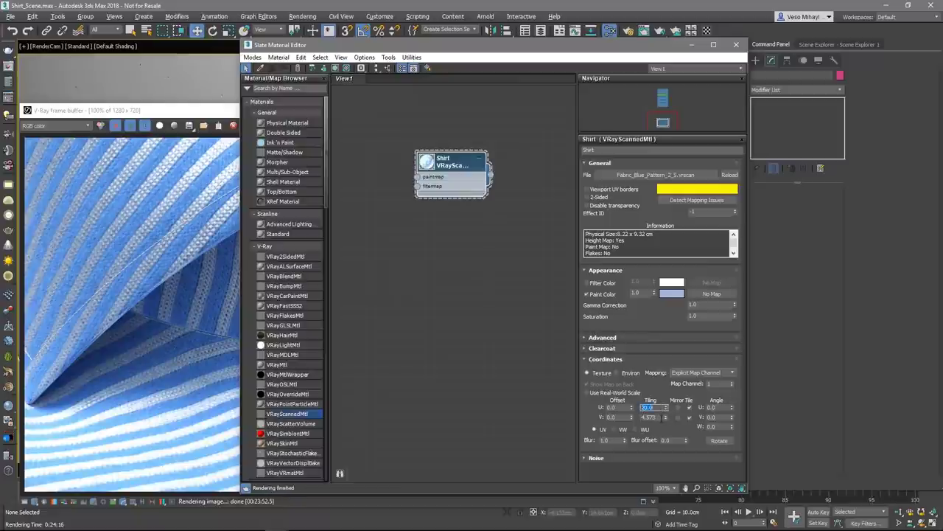
text(20)
key(Tab)
text(20)
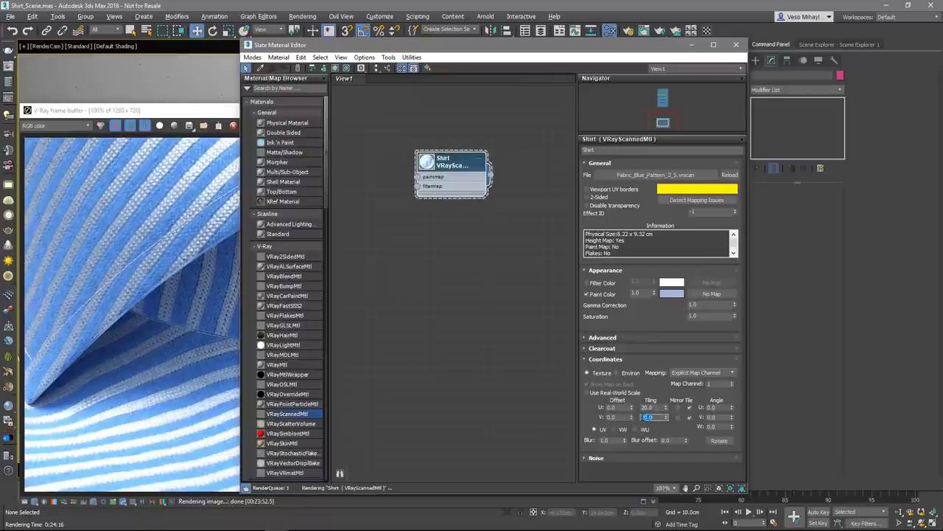
key(Return)
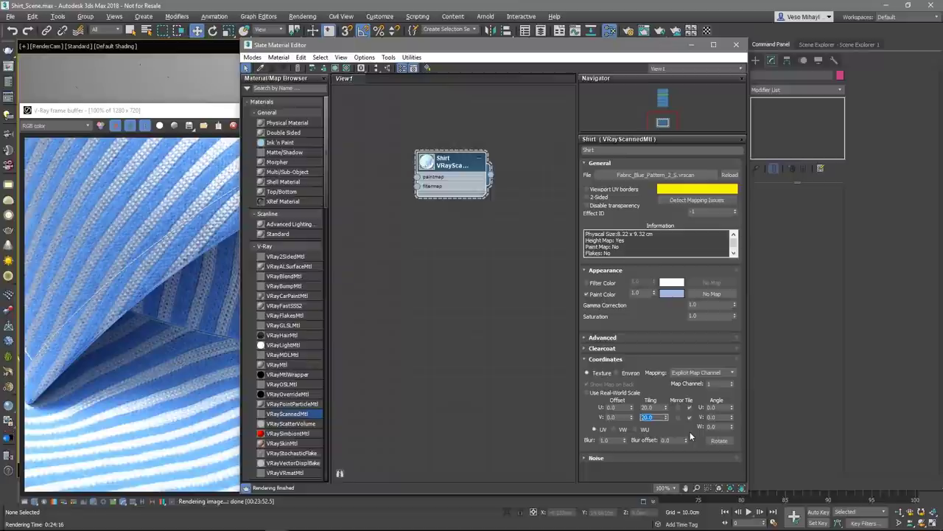
click(712, 426)
text(-45)
key(Return)
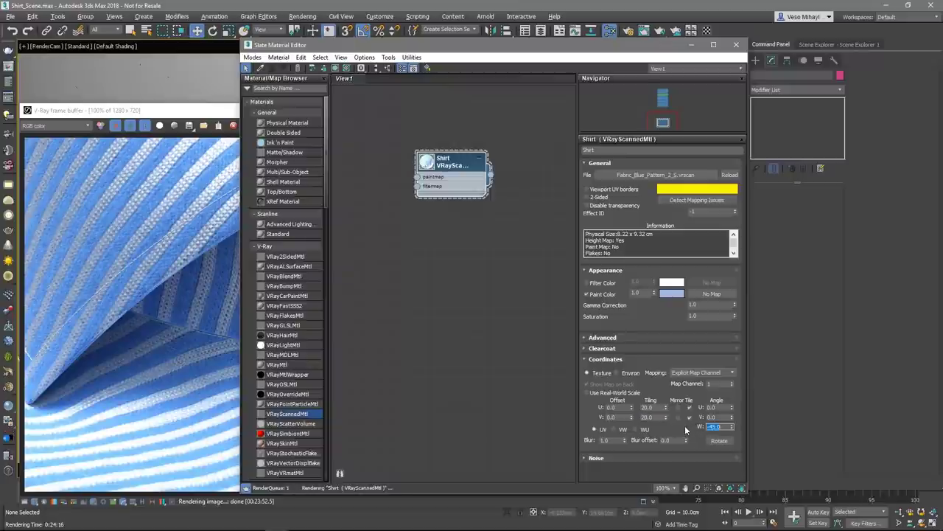
Re-render the shirt in the V-Ray frame buffer with the 20x20 tiling and -45° rotation.
click(215, 123)
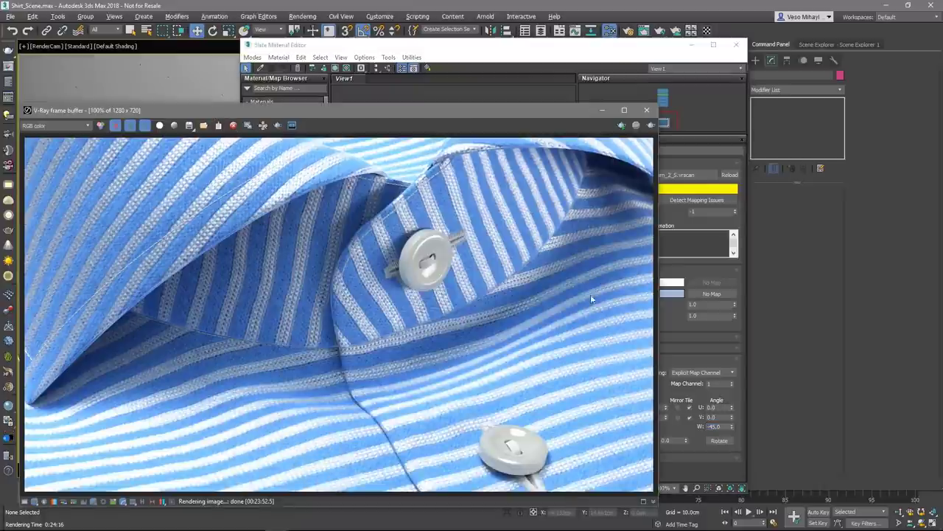
click(651, 126)
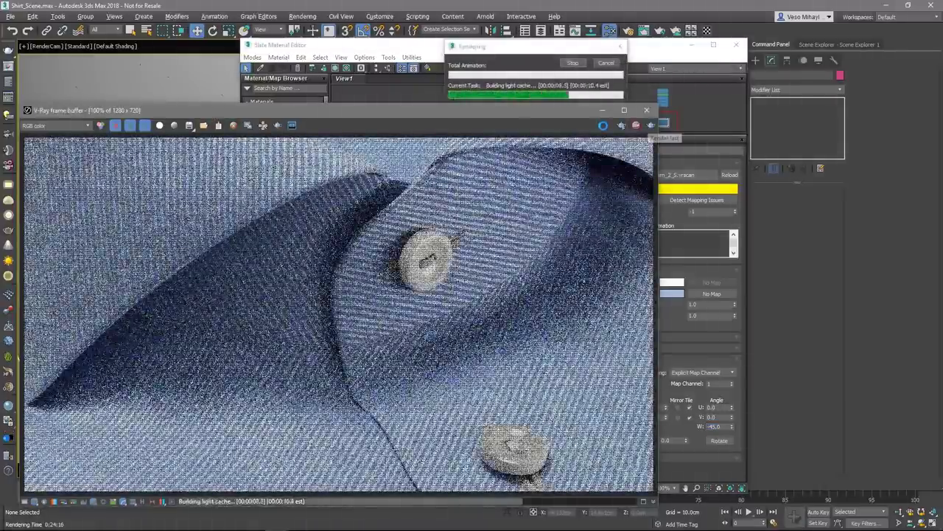